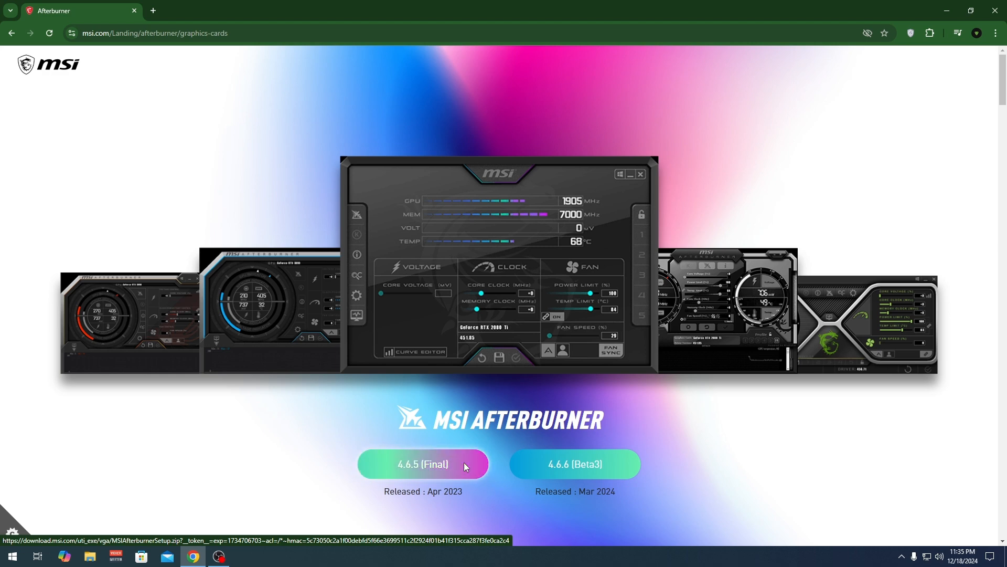
# - Download MSI Afterburner 4.6.5 (Final), open the downloaded MSIAfterburnerSetup.zip archive and close the browser
pyautogui.click(464, 464)
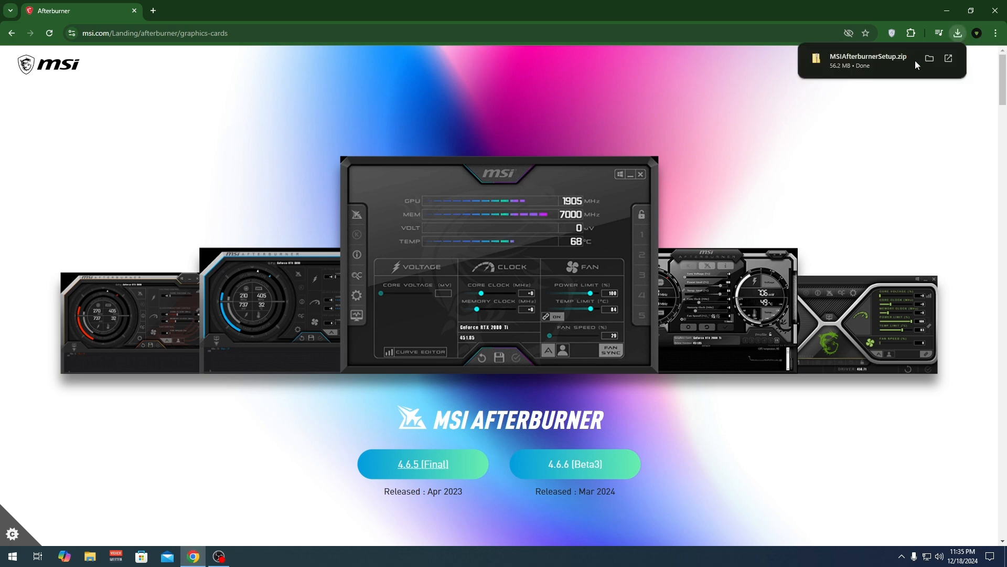
pyautogui.moveTo(899, 62)
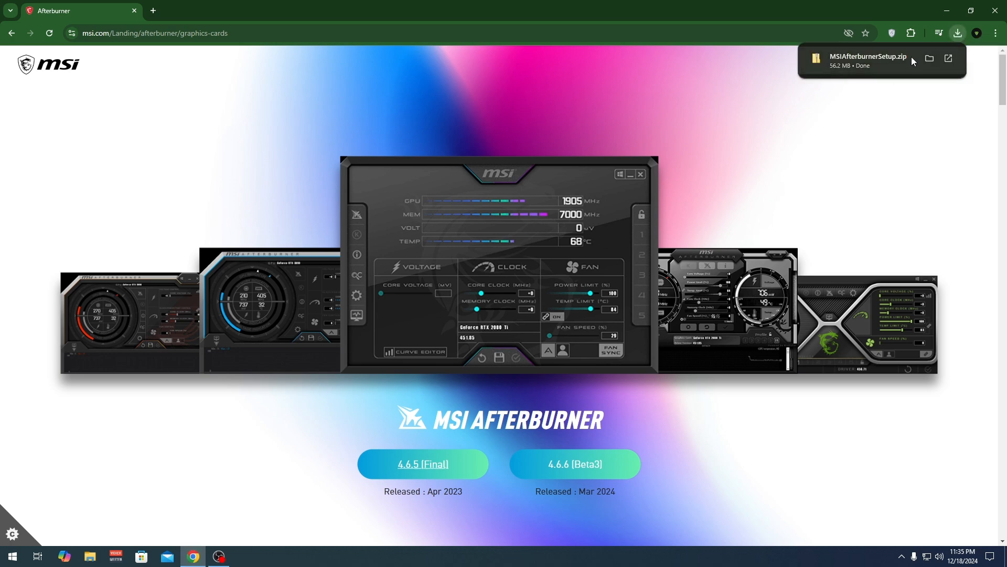
pyautogui.click(911, 55)
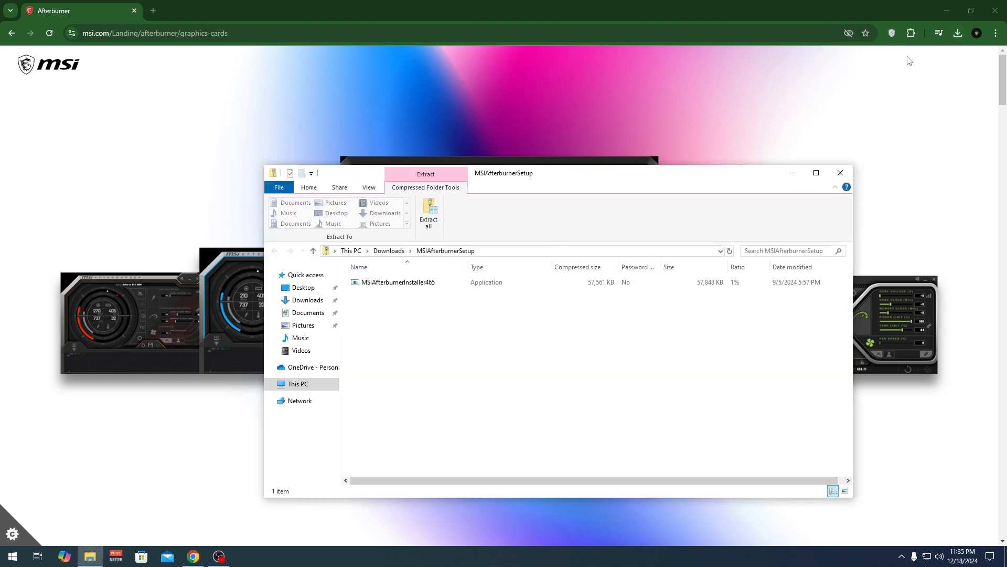
pyautogui.click(1002, 11)
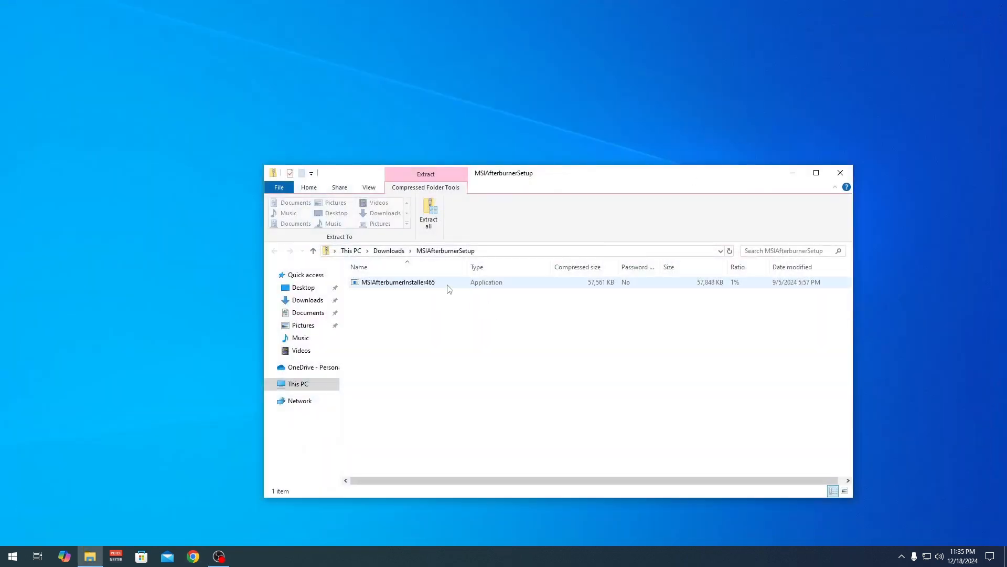
# - Extract the MSIAfterburnerSetup archive to the proposed folder in Downloads, showing the extracted files when complete
pyautogui.click(449, 284)
pyautogui.moveTo(507, 223); pyautogui.dragTo(624, 304)
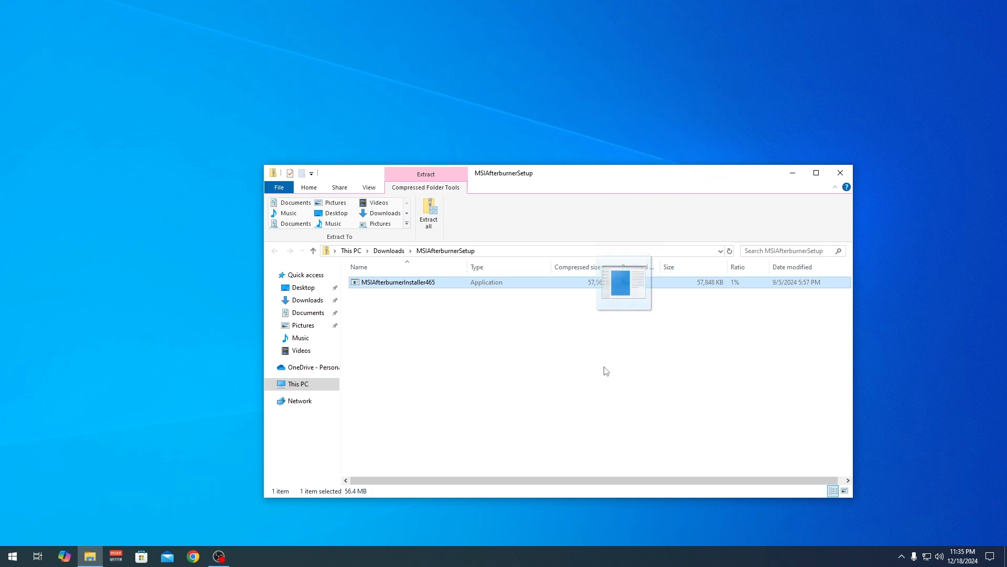
pyautogui.click(432, 214)
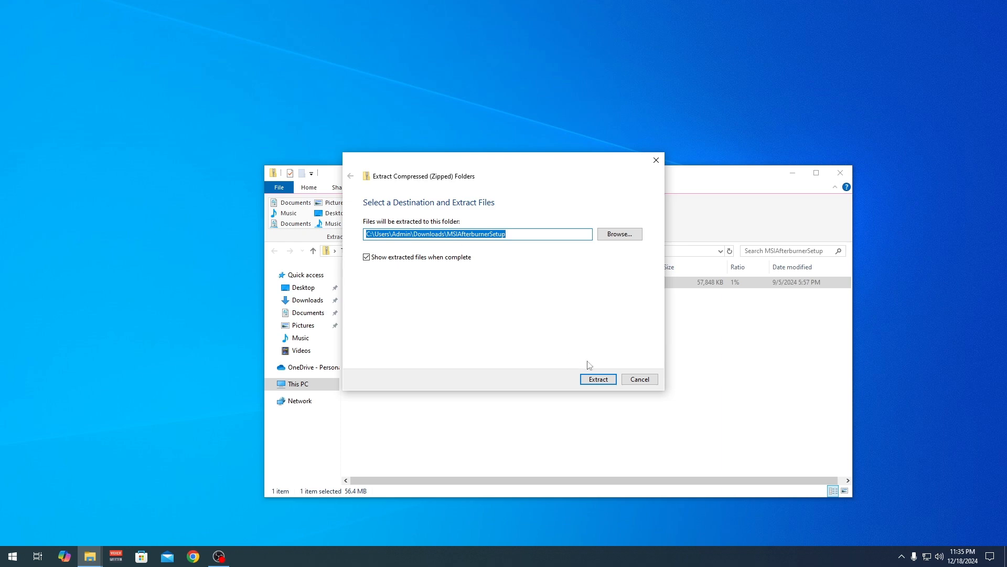
pyautogui.click(606, 381)
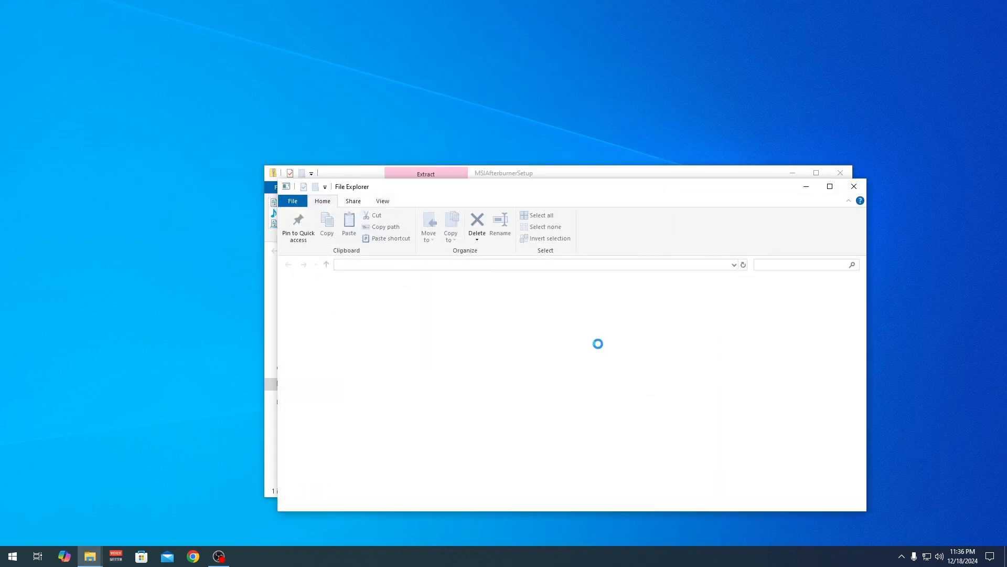
# - Run the extracted MSIAfterburnerInstaller465 and start installing MSI Afterburner only, with Norton 360 for Gamer deselected
pyautogui.moveTo(535, 352); pyautogui.dragTo(385, 271)
pyautogui.moveTo(567, 371); pyautogui.dragTo(464, 301)
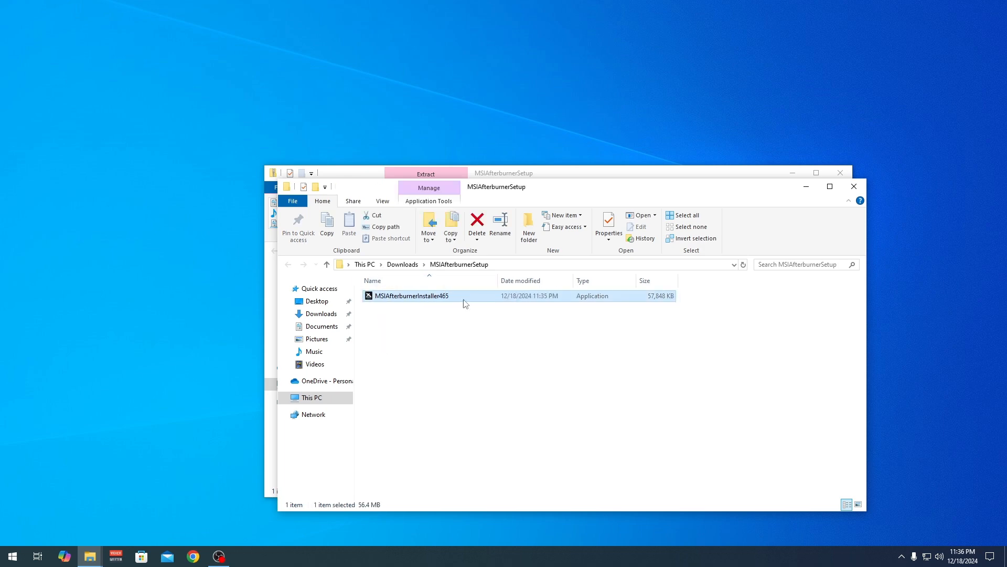
pyautogui.doubleClick(486, 300)
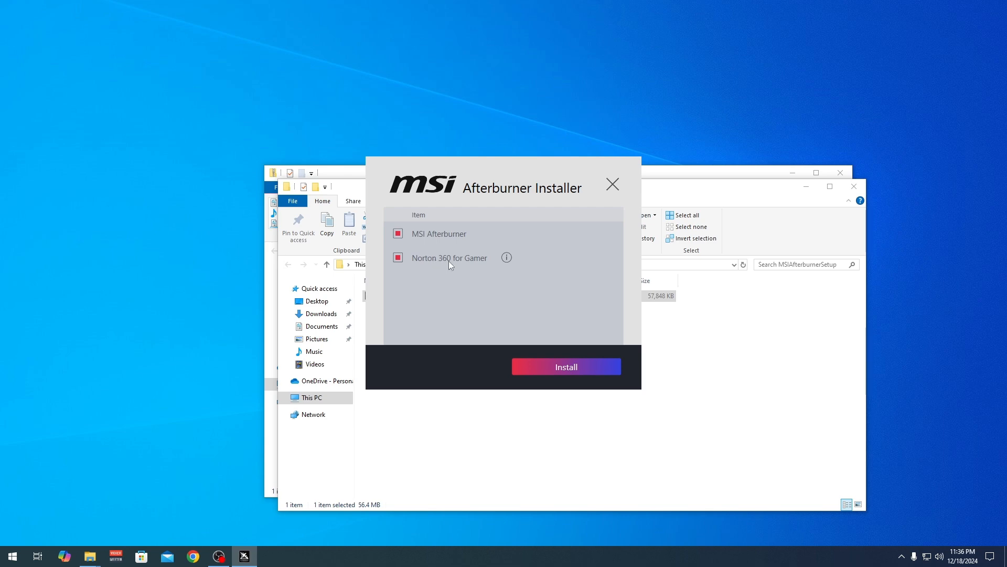
pyautogui.click(401, 258)
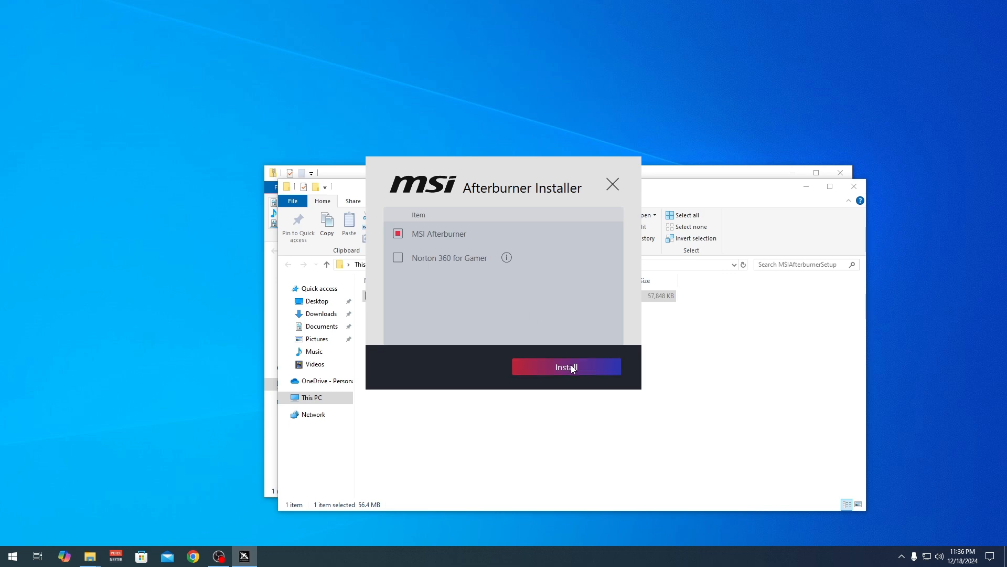
pyautogui.click(589, 368)
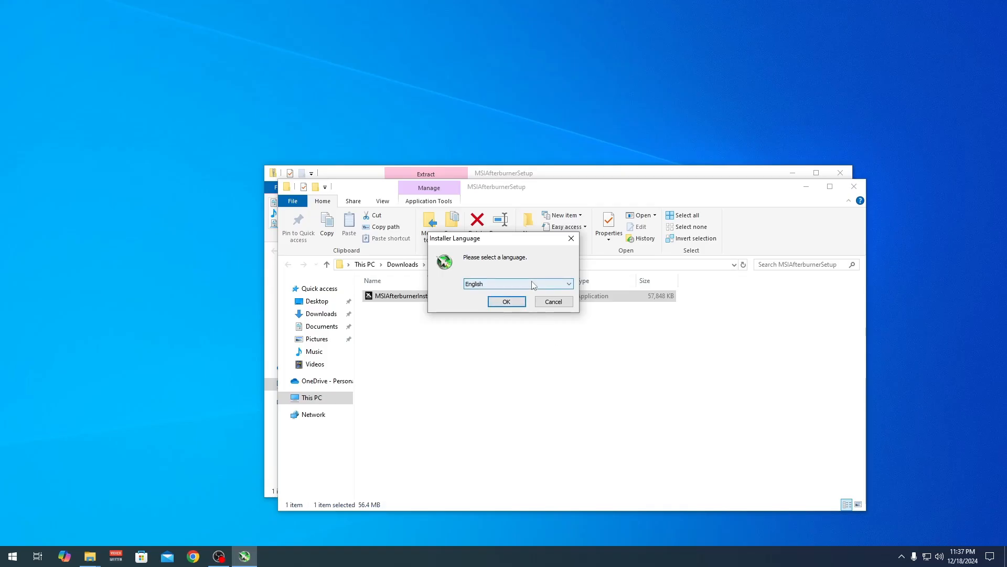
# - Choose English as the setup language and accept the MSI Afterburner license agreement
pyautogui.click(524, 283)
pyautogui.click(637, 328)
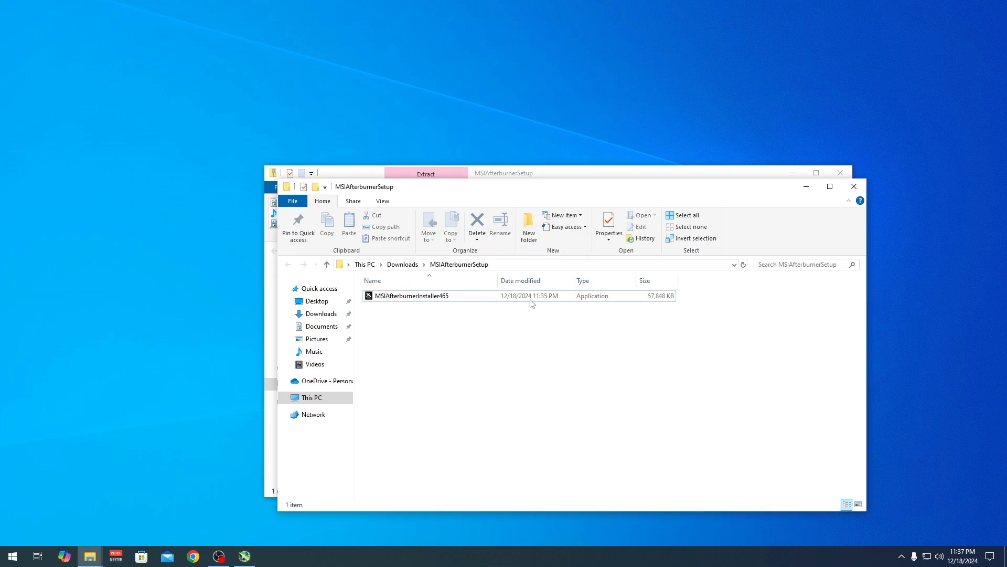
pyautogui.click(244, 556)
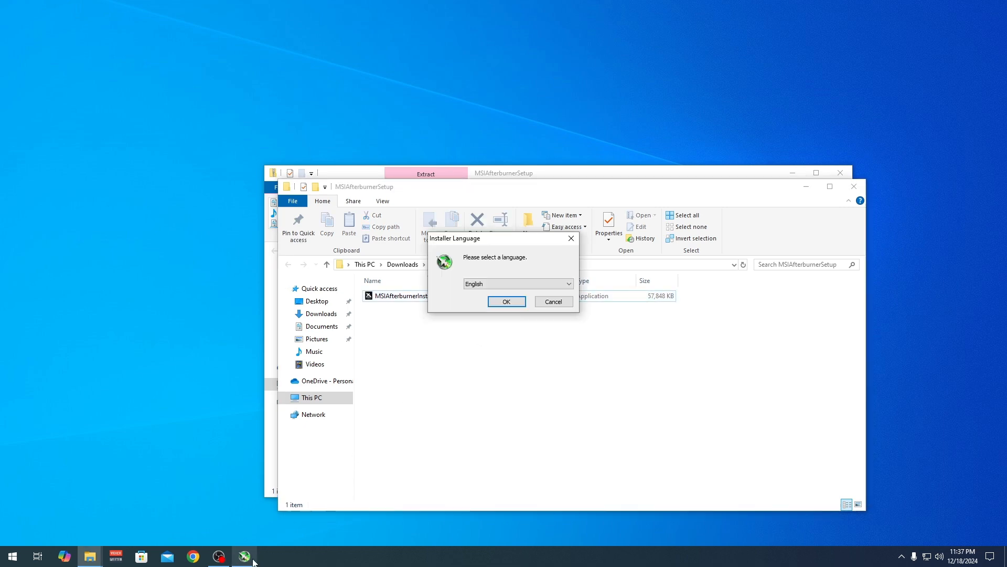
pyautogui.click(510, 303)
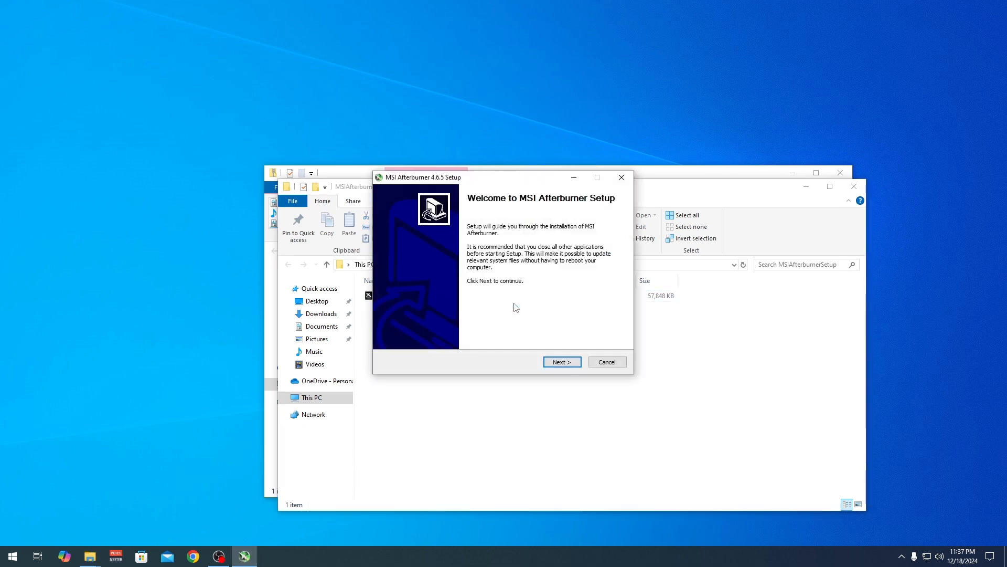
pyautogui.click(561, 362)
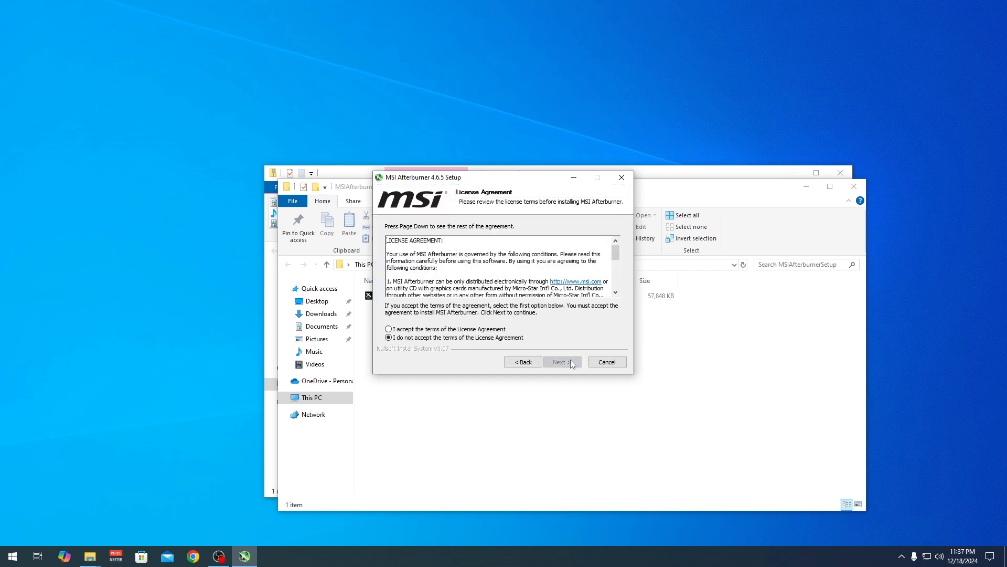
pyautogui.click(465, 330)
pyautogui.click(567, 359)
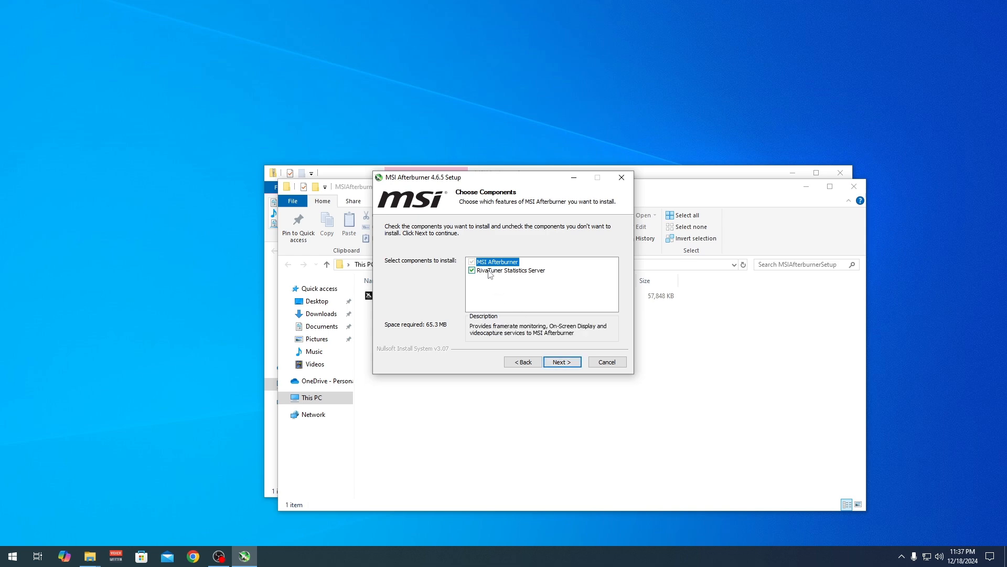
# - Install MSI Afterburner with RivaTuner Statistics Server included, keeping the default destination and Start Menu folders
pyautogui.click(569, 363)
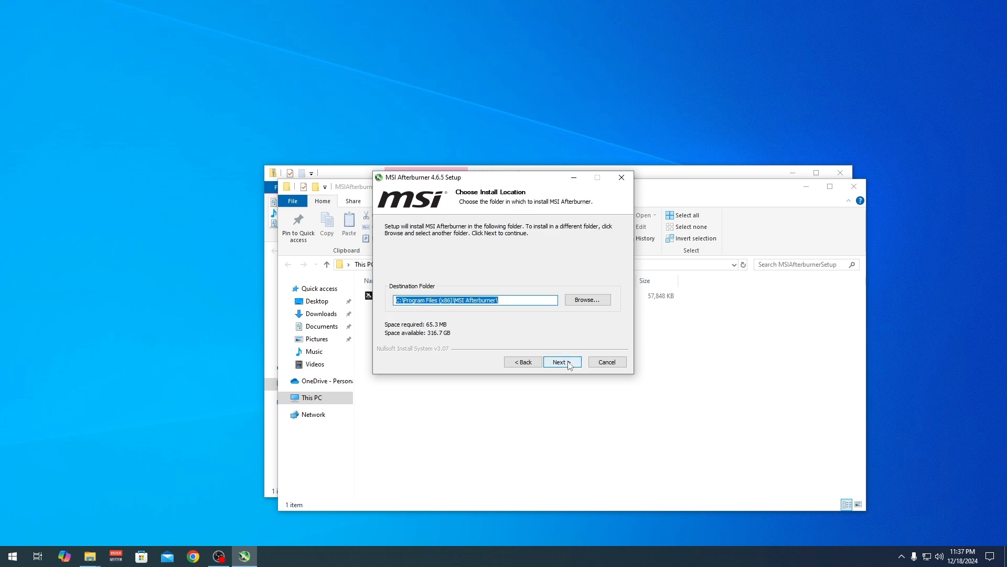
pyautogui.click(568, 363)
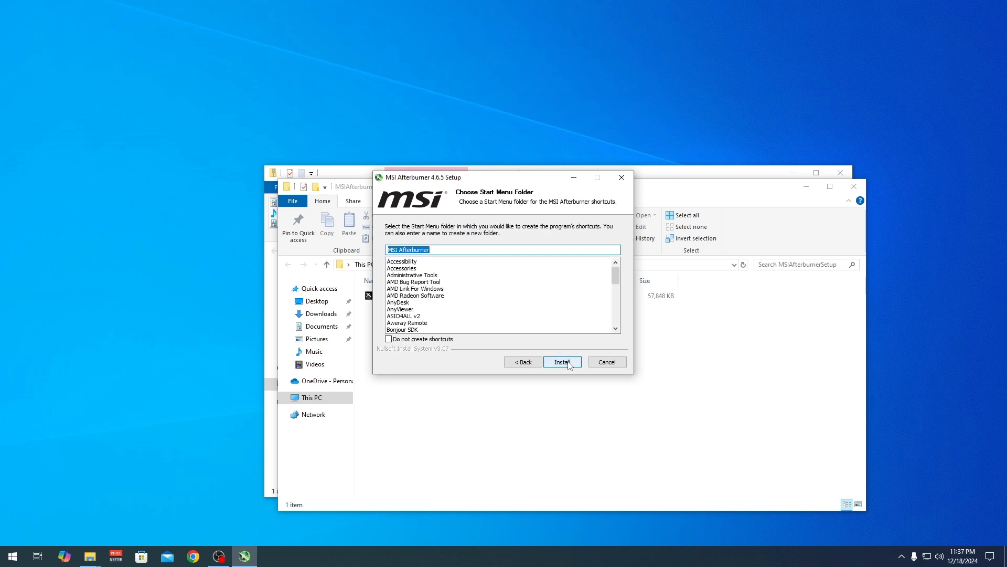
pyautogui.click(568, 363)
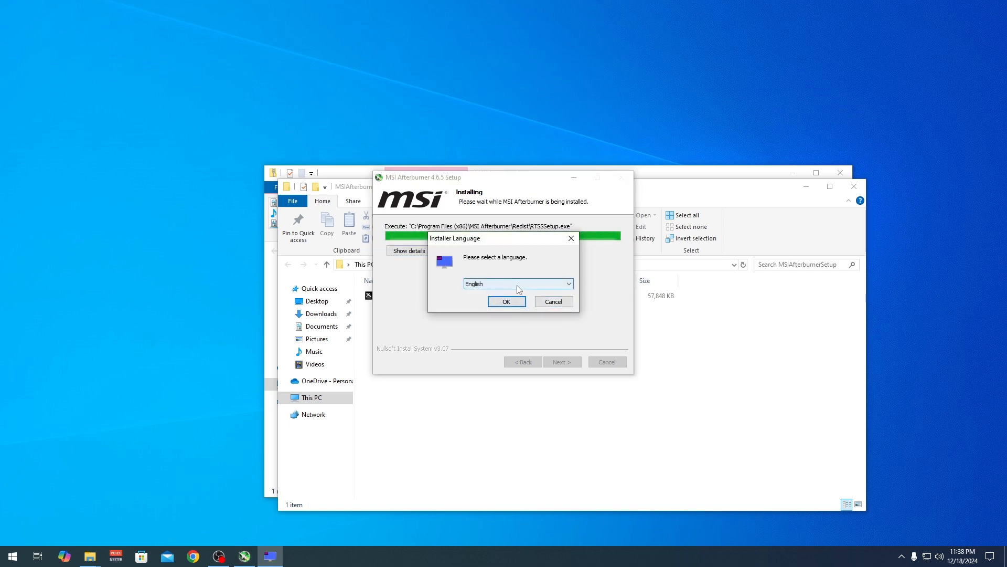
# - Install RivaTuner Statistics Server 7.3.4 in English over the existing version, accepting its license and keeping the default settings
pyautogui.click(521, 304)
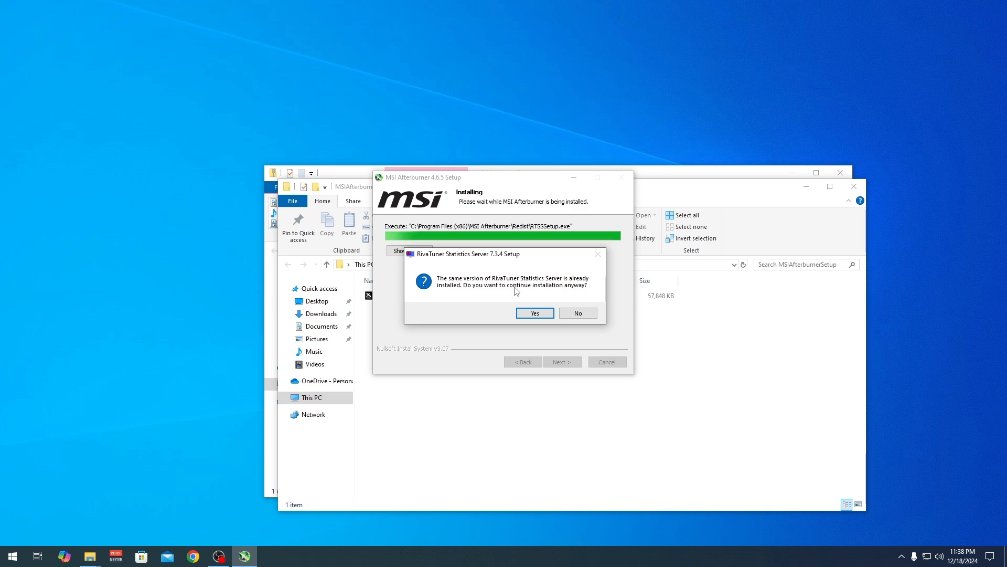
pyautogui.click(543, 315)
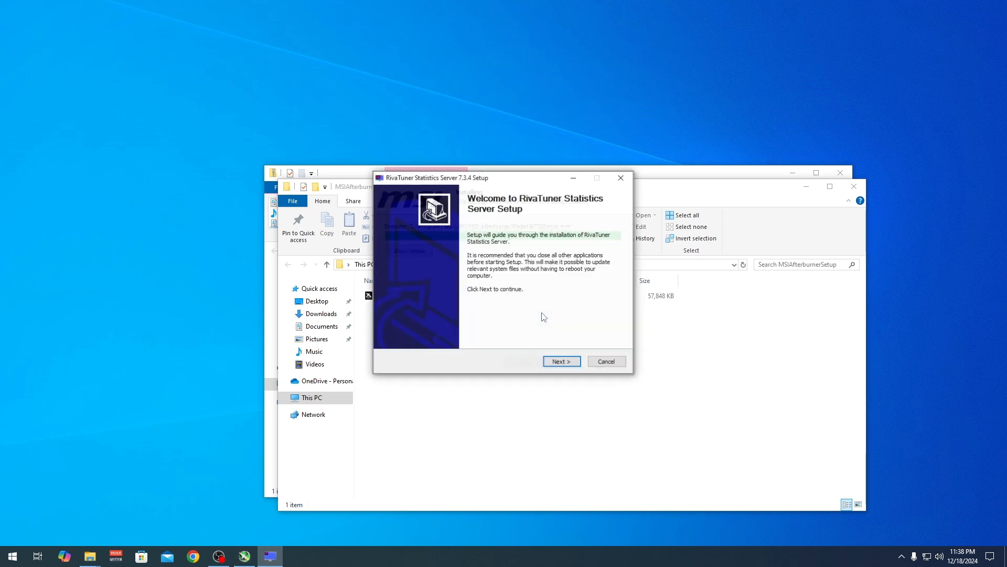
pyautogui.click(572, 361)
pyautogui.click(479, 330)
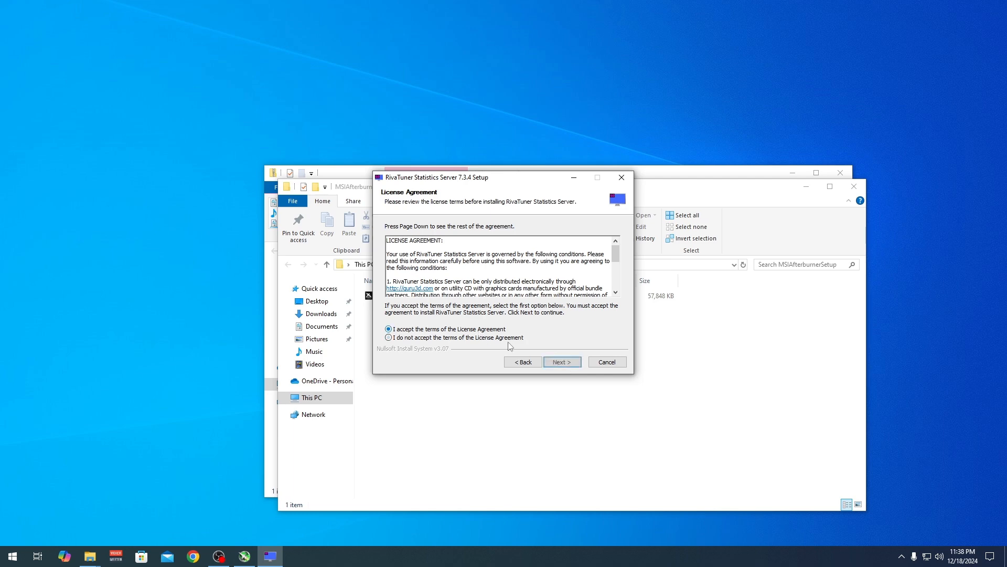
pyautogui.click(562, 362)
pyautogui.click(562, 362)
pyautogui.click(561, 362)
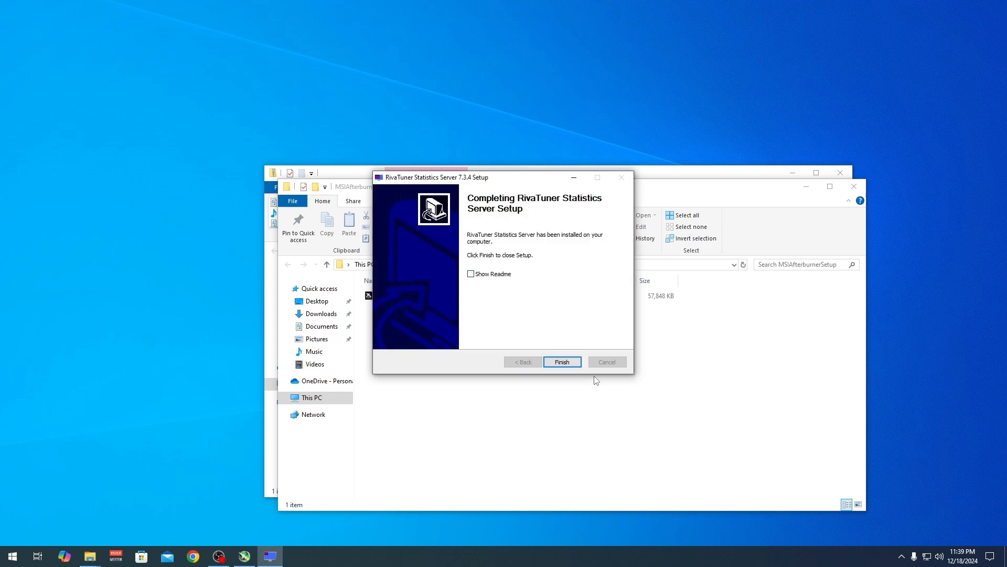
pyautogui.click(571, 364)
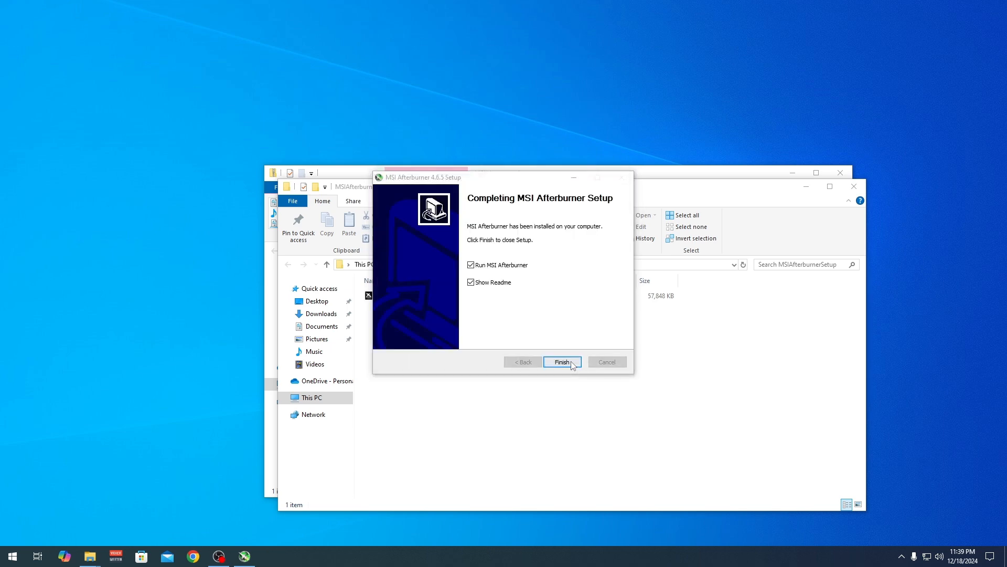
# - Finish the MSI Afterburner setup without the Readme, launch the program and close both File Explorer windows
pyautogui.click(477, 285)
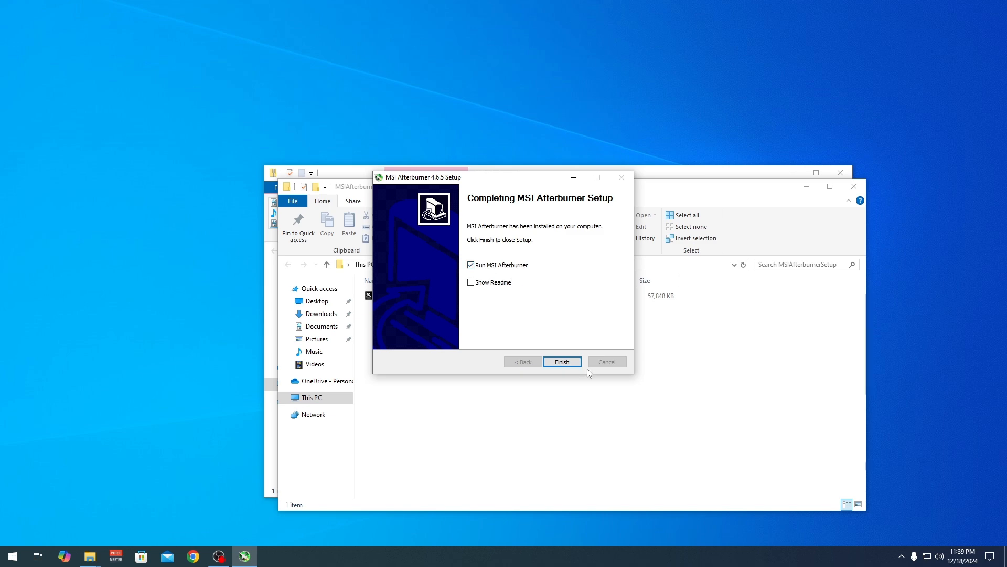
pyautogui.click(569, 358)
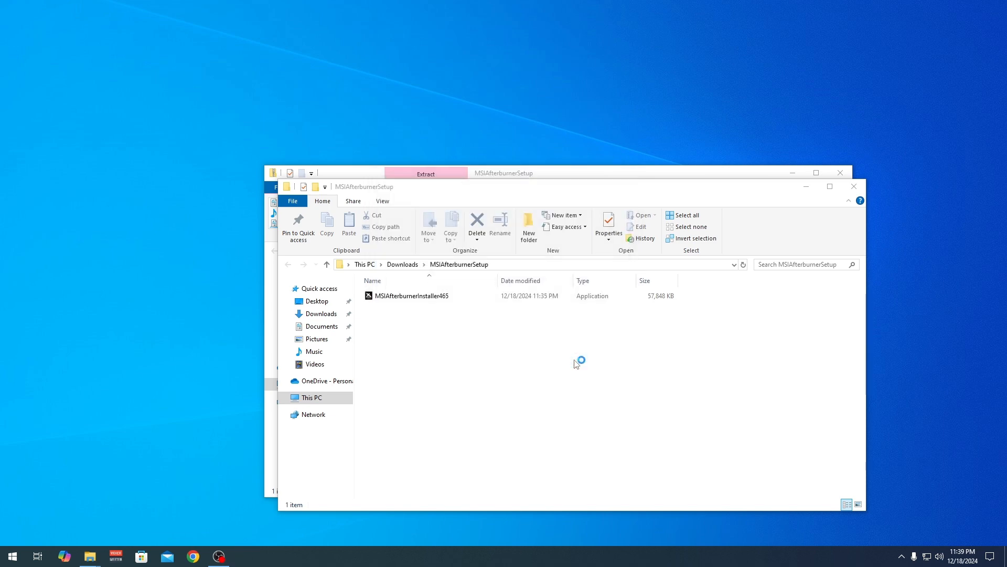
pyautogui.click(861, 187)
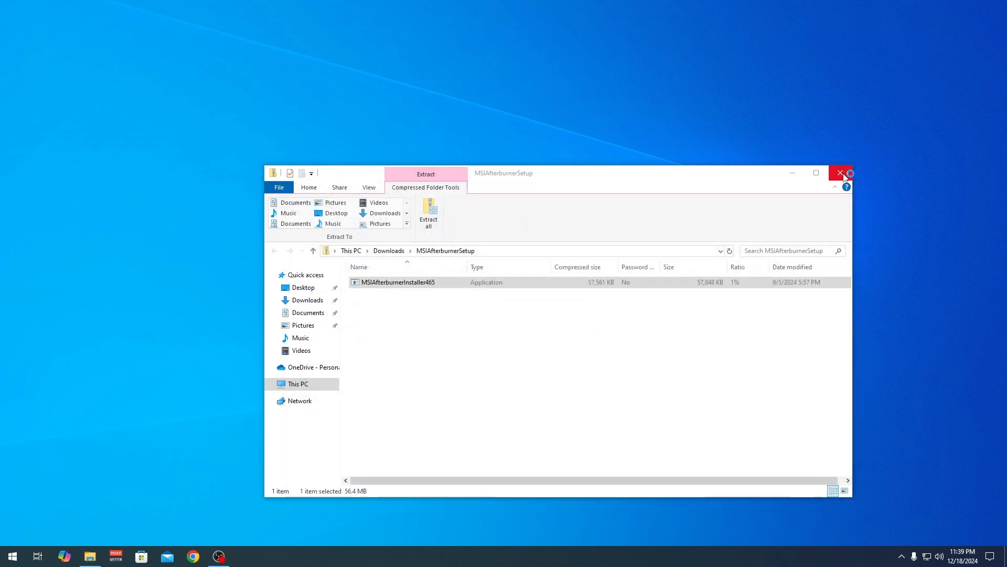
pyautogui.click(845, 173)
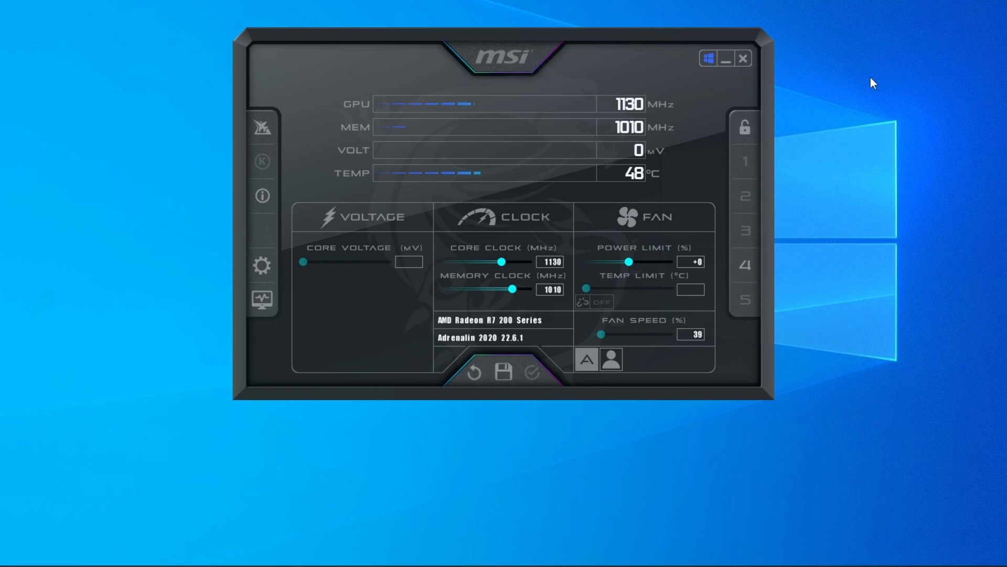
# - In the monitoring properties, enable Show in On-Screen Display for the GPU temperature and GPU usage graphs
pyautogui.click(270, 260)
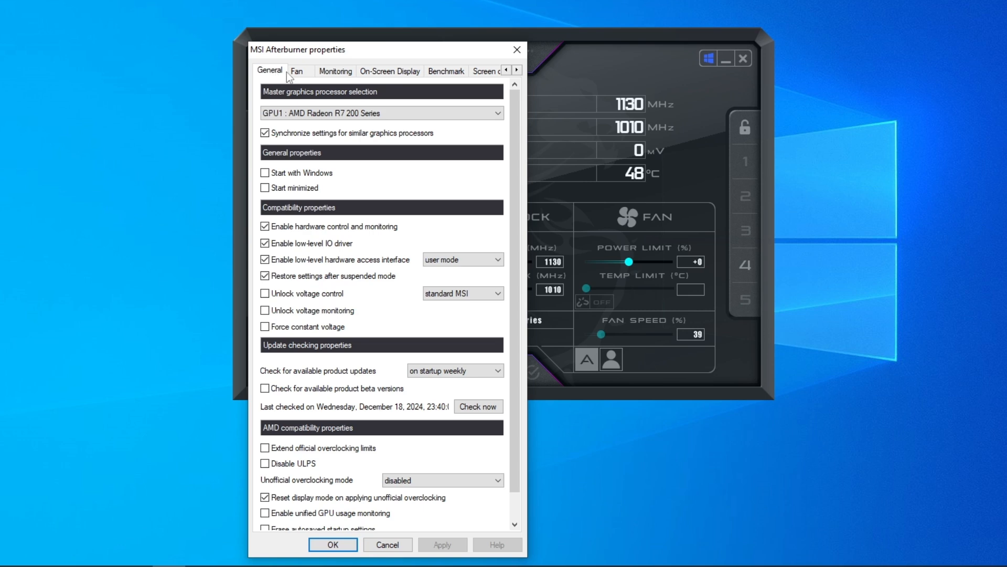
pyautogui.click(351, 77)
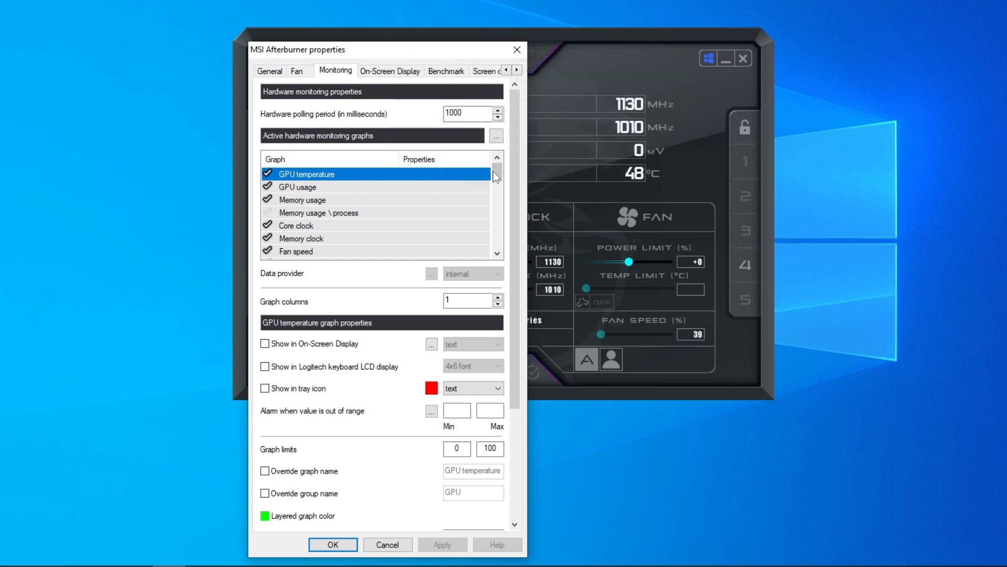
pyautogui.moveTo(498, 170); pyautogui.dragTo(476, 144)
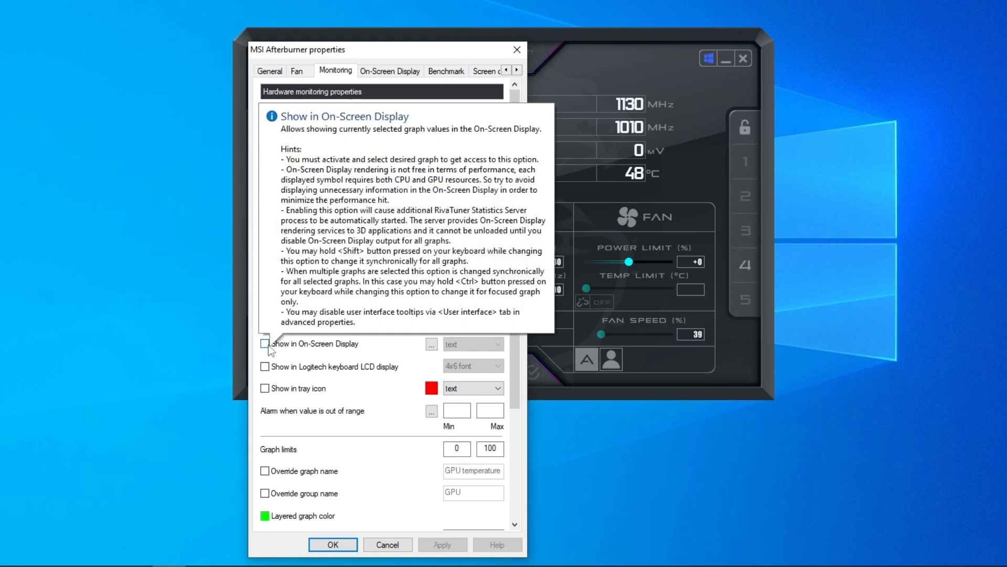
pyautogui.click(269, 345)
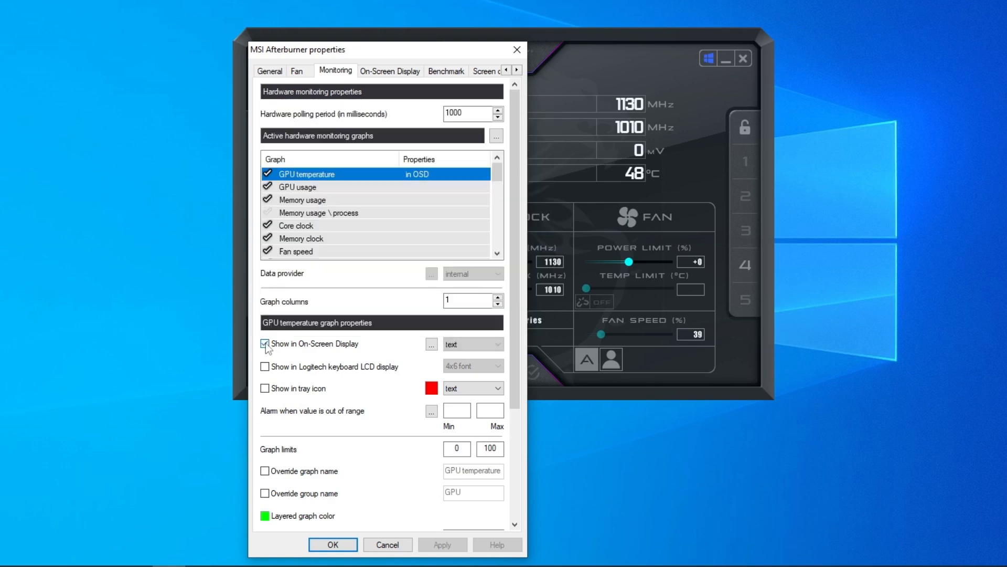
pyautogui.click(442, 188)
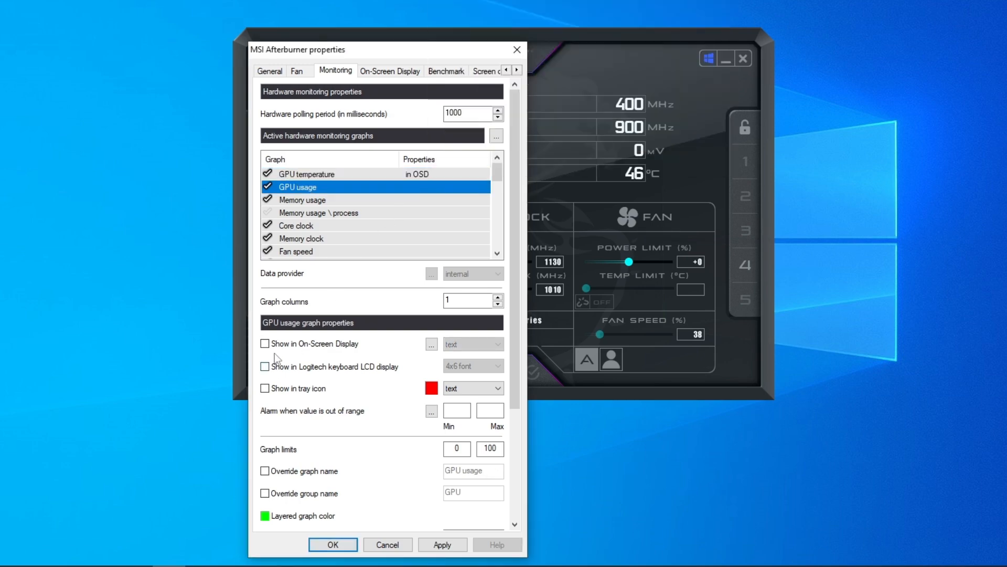
pyautogui.click(265, 344)
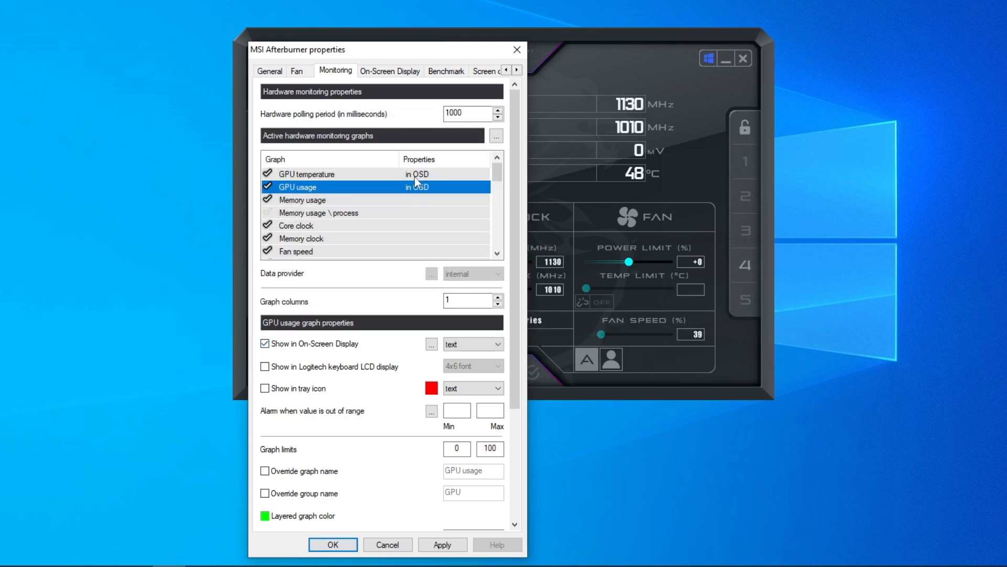
# - Enable Show in On-Screen Display for the overall CPU temperature and CPU usage graphs
pyautogui.moveTo(498, 172); pyautogui.dragTo(502, 181)
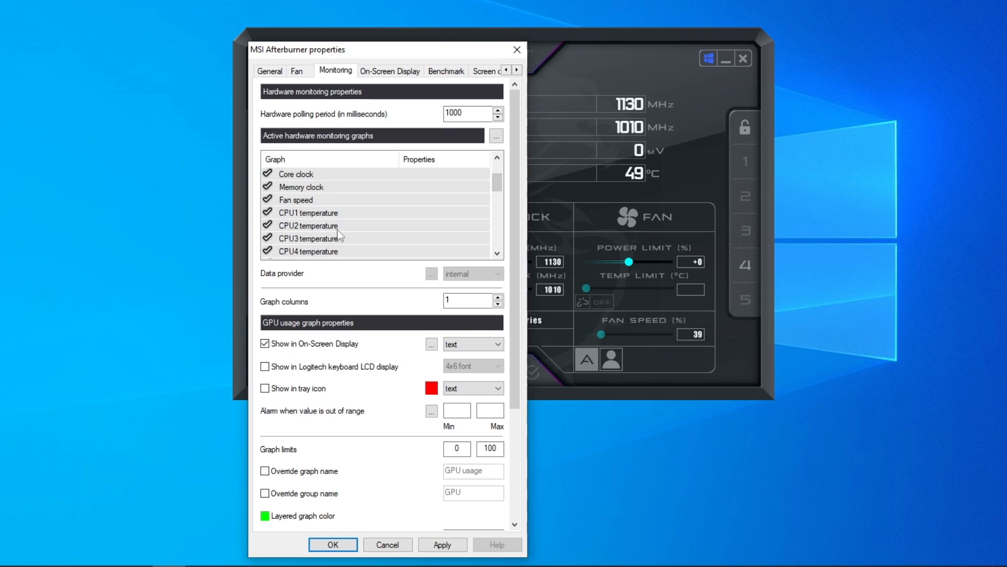
pyautogui.moveTo(498, 184); pyautogui.dragTo(501, 192)
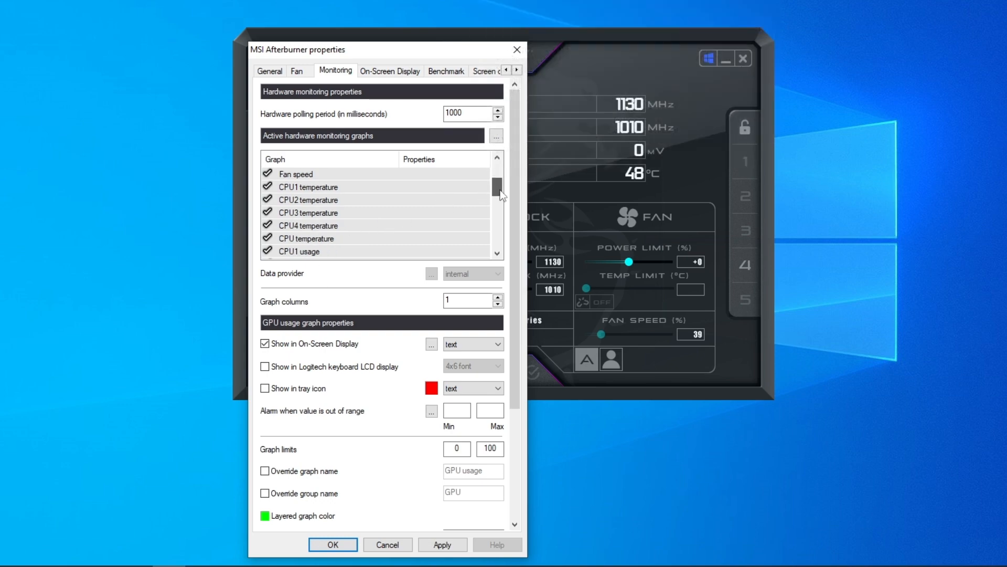
pyautogui.click(464, 237)
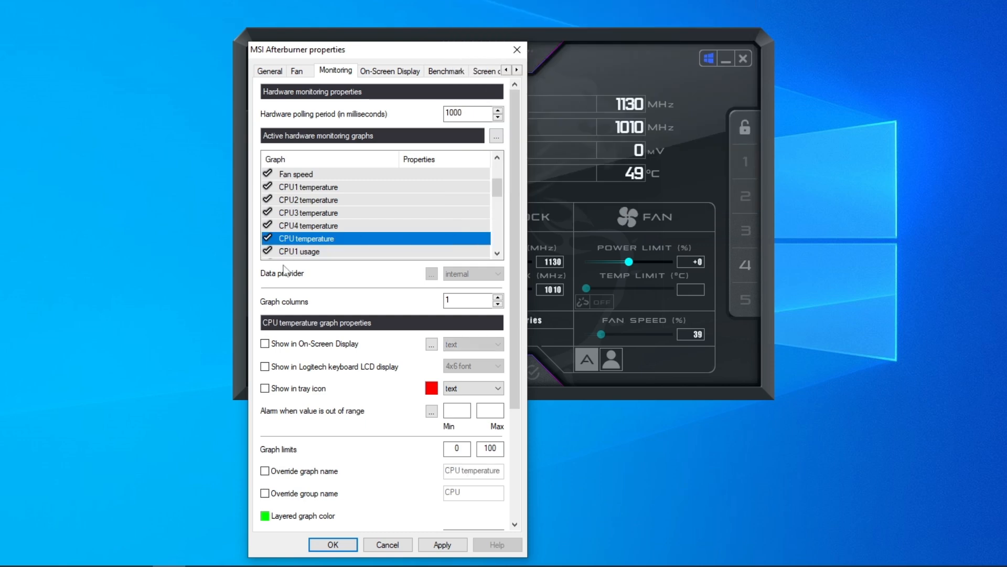
pyautogui.click(265, 344)
pyautogui.moveTo(502, 190); pyautogui.dragTo(508, 201)
pyautogui.click(457, 240)
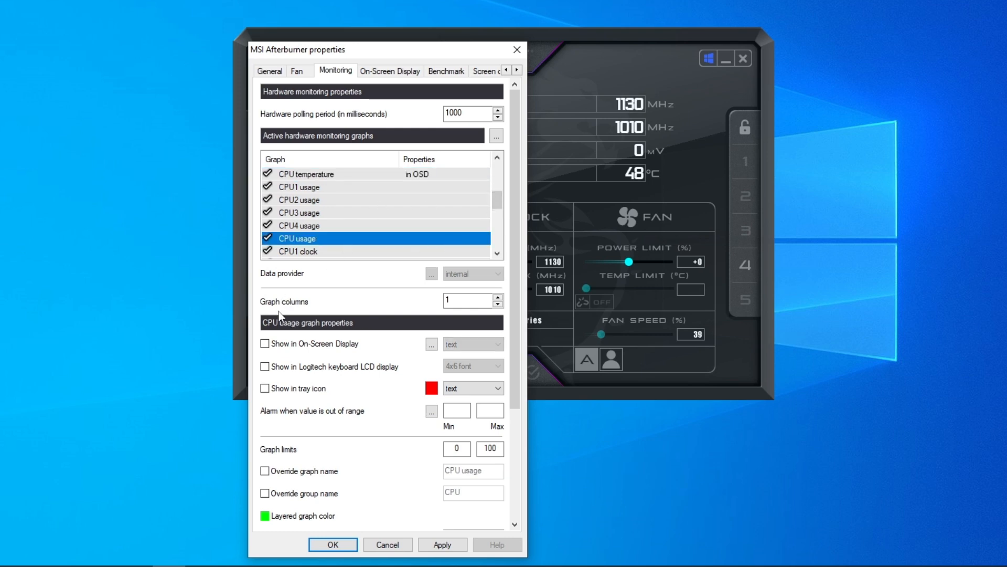
pyautogui.click(265, 344)
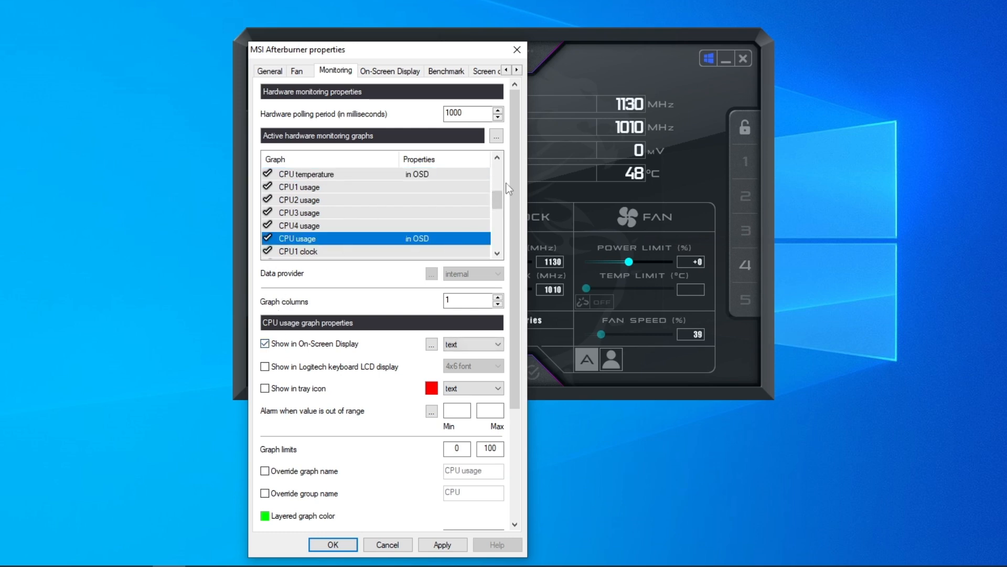
# - Show the RAM usage graph in the On-Screen Display, then activate the Framerate graph and show it there too
pyautogui.moveTo(499, 197); pyautogui.dragTo(483, 214)
pyautogui.click(463, 238)
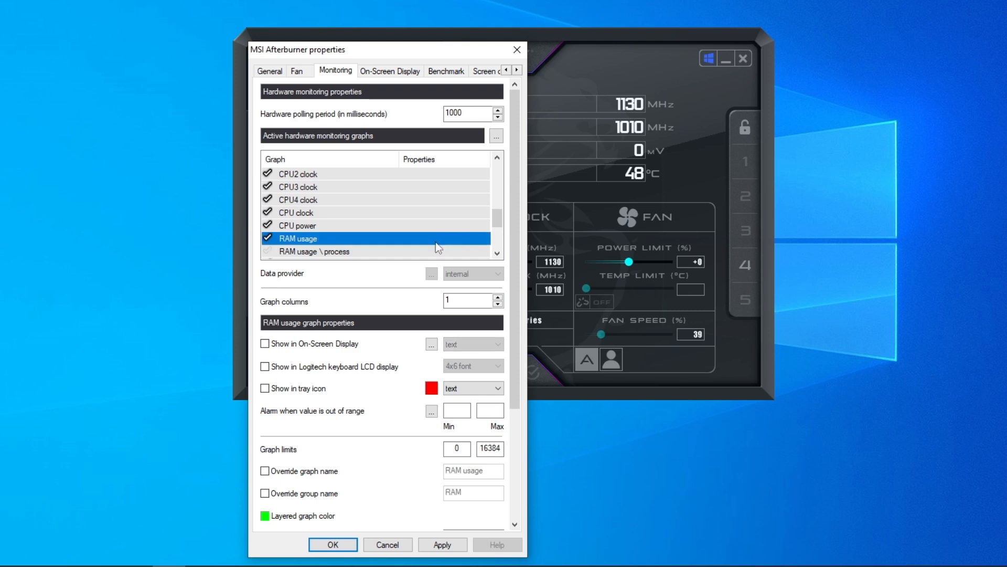
pyautogui.click(265, 343)
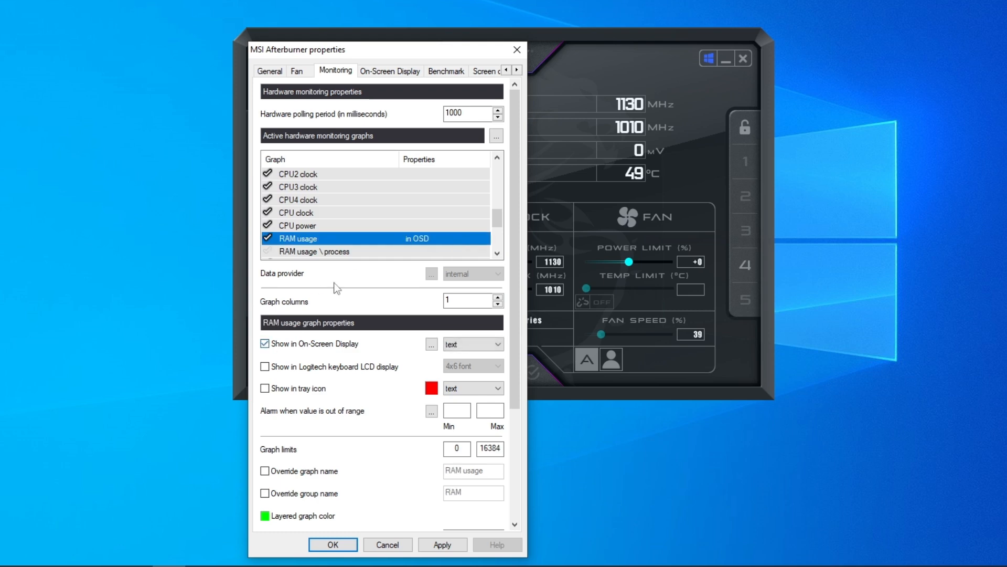
pyautogui.moveTo(501, 220); pyautogui.dragTo(499, 232)
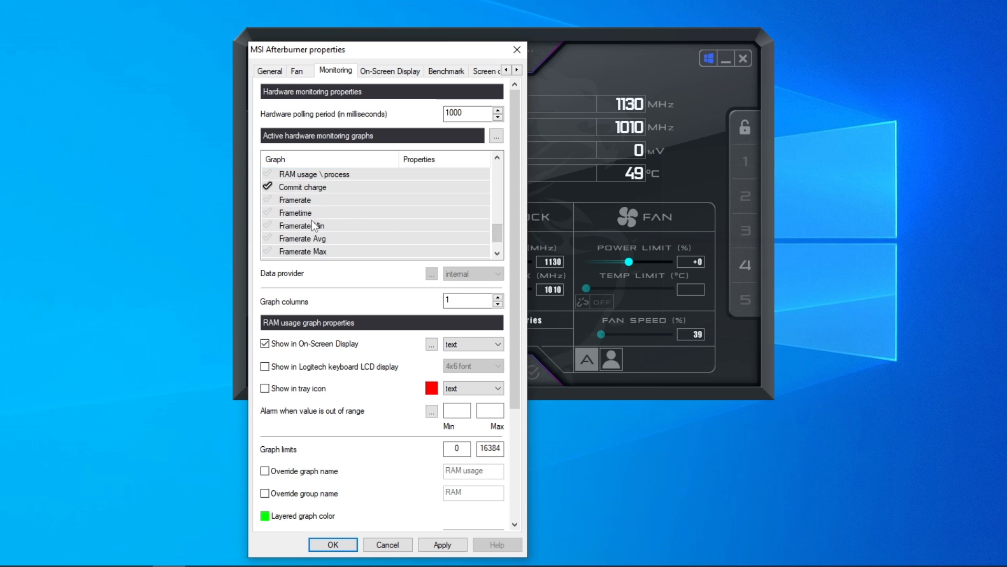
pyautogui.click(268, 199)
pyautogui.click(435, 199)
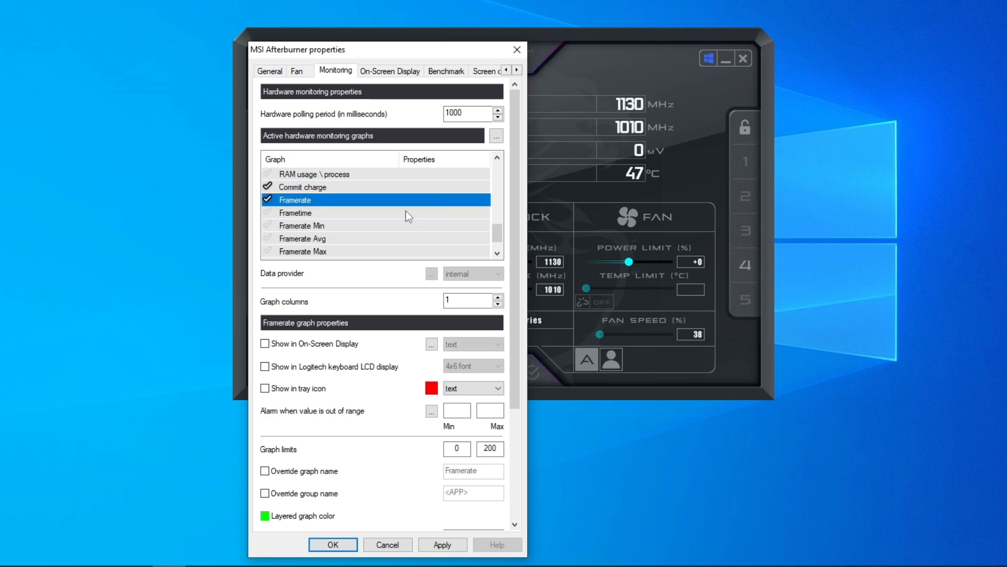
pyautogui.click(265, 343)
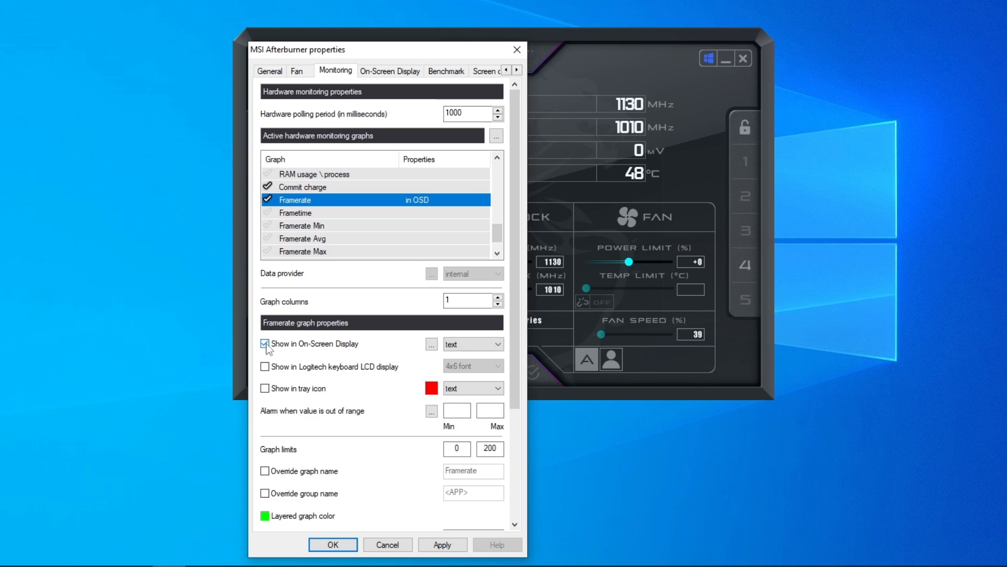
# - Enable Show in On-Screen Display for the overall CPU clock graph and confirm the properties dialog
pyautogui.moveTo(499, 228); pyautogui.dragTo(499, 239)
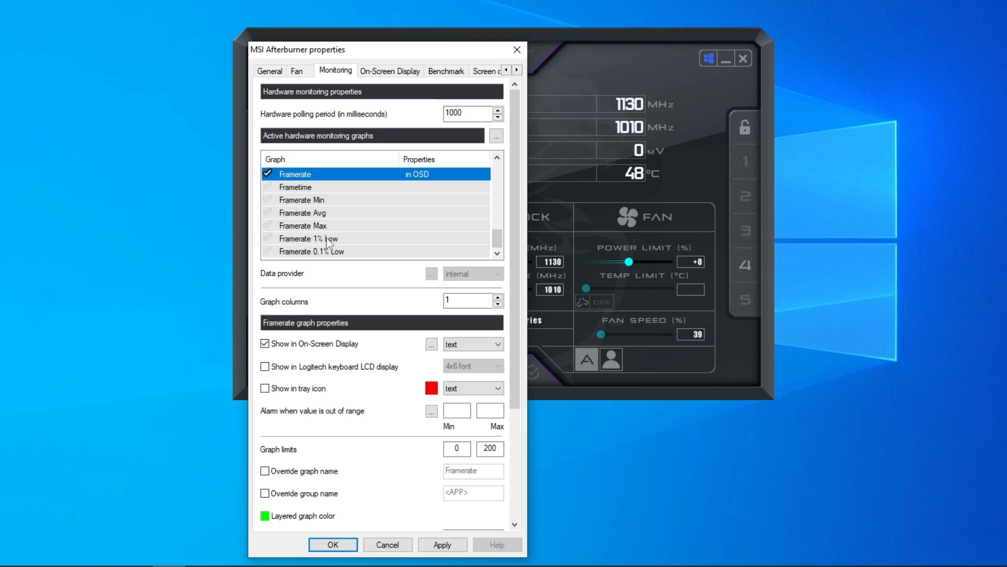
pyautogui.moveTo(474, 230)
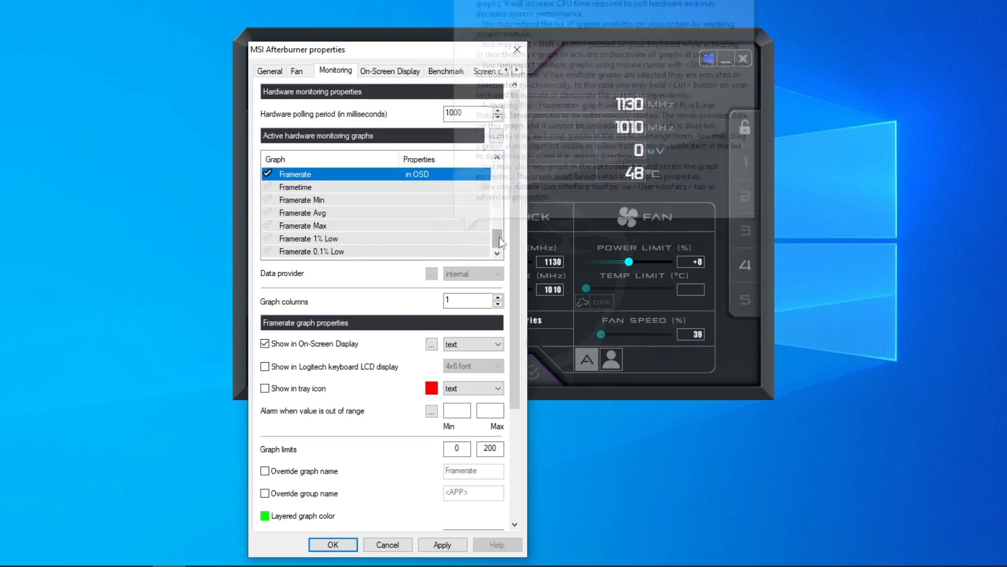
pyautogui.moveTo(499, 238); pyautogui.dragTo(499, 235)
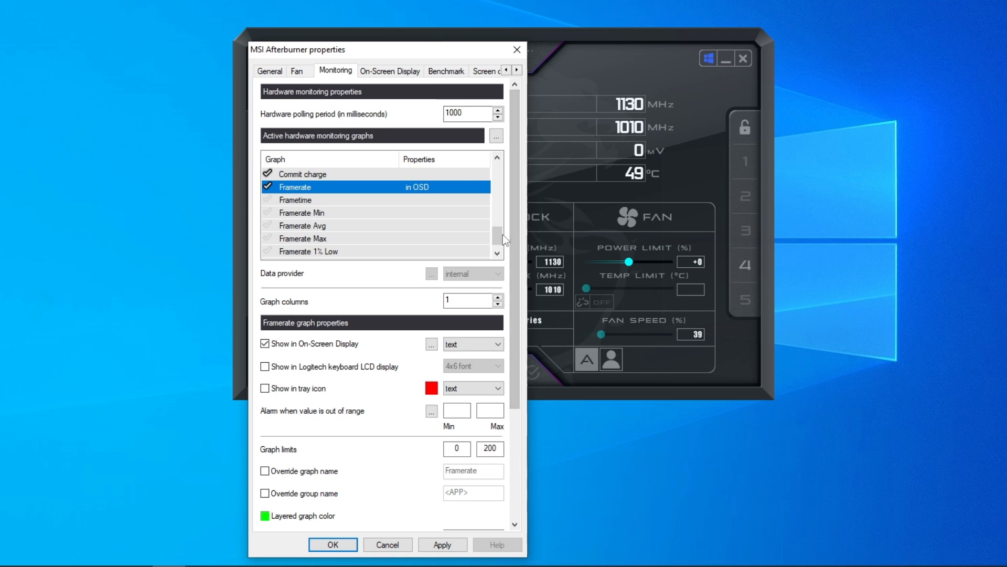
pyautogui.moveTo(502, 234); pyautogui.dragTo(496, 207)
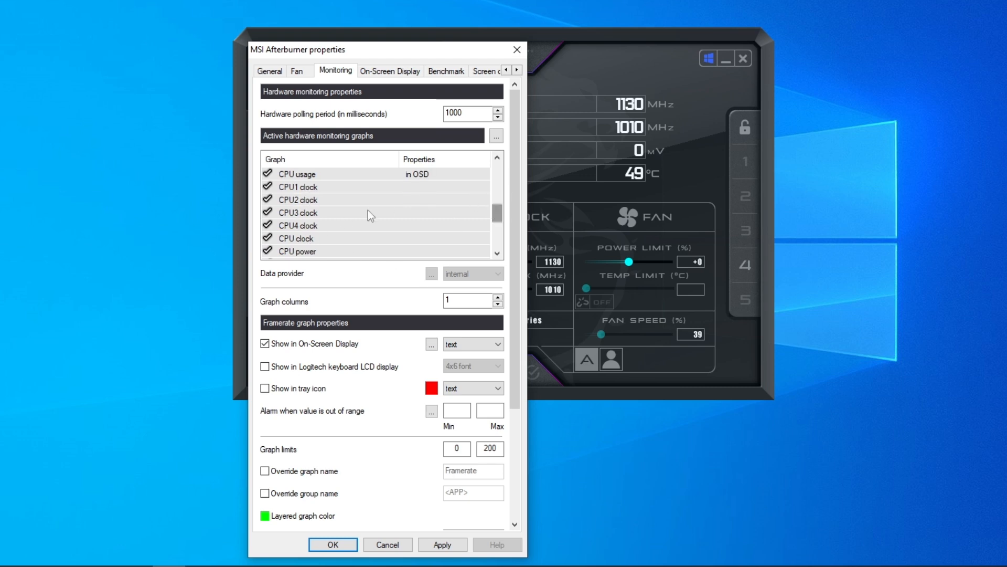
pyautogui.click(302, 240)
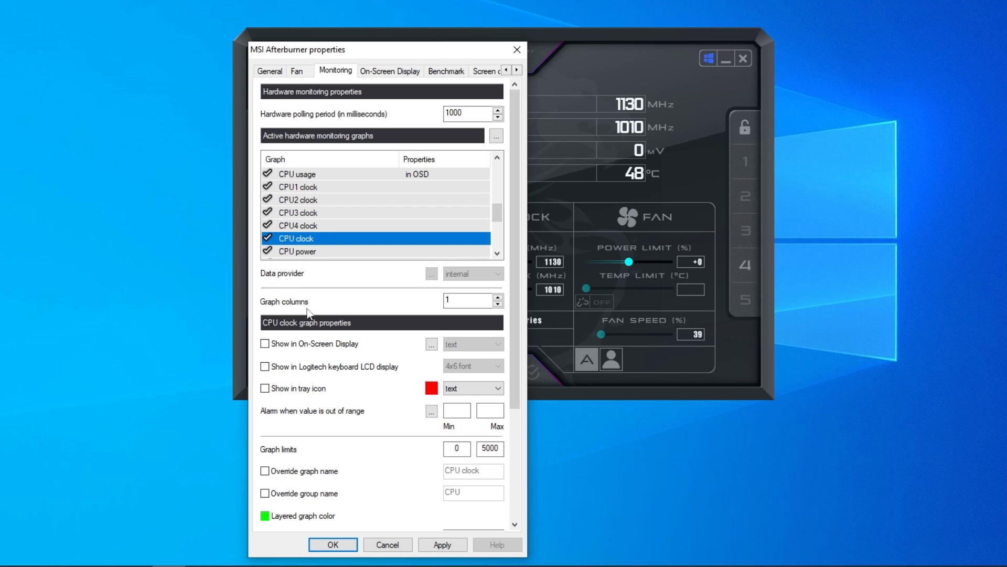
pyautogui.click(265, 344)
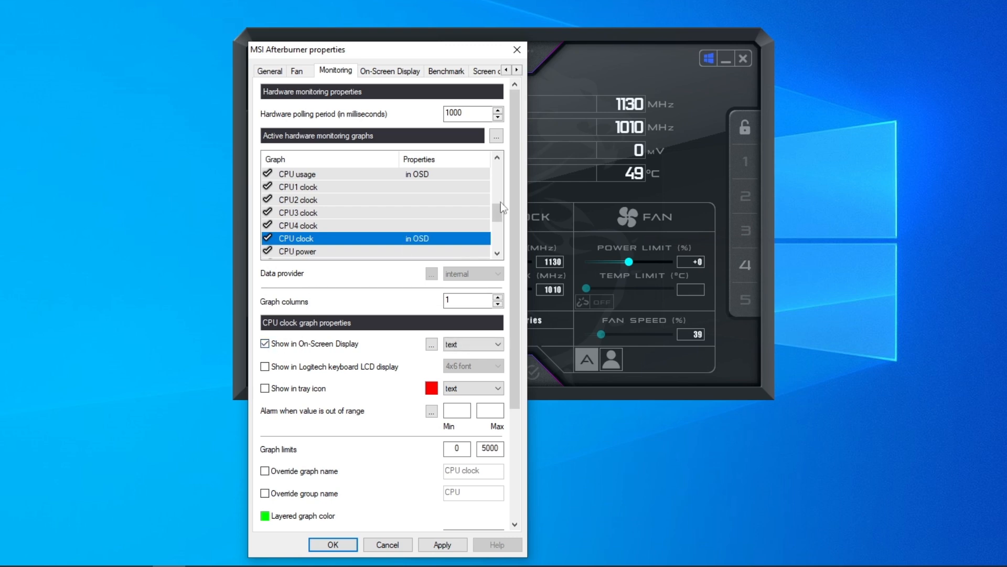
pyautogui.moveTo(499, 213)
pyautogui.mouseDown()
pyautogui.moveTo(498, 183)
pyautogui.moveTo(501, 221)
pyautogui.mouseUp()
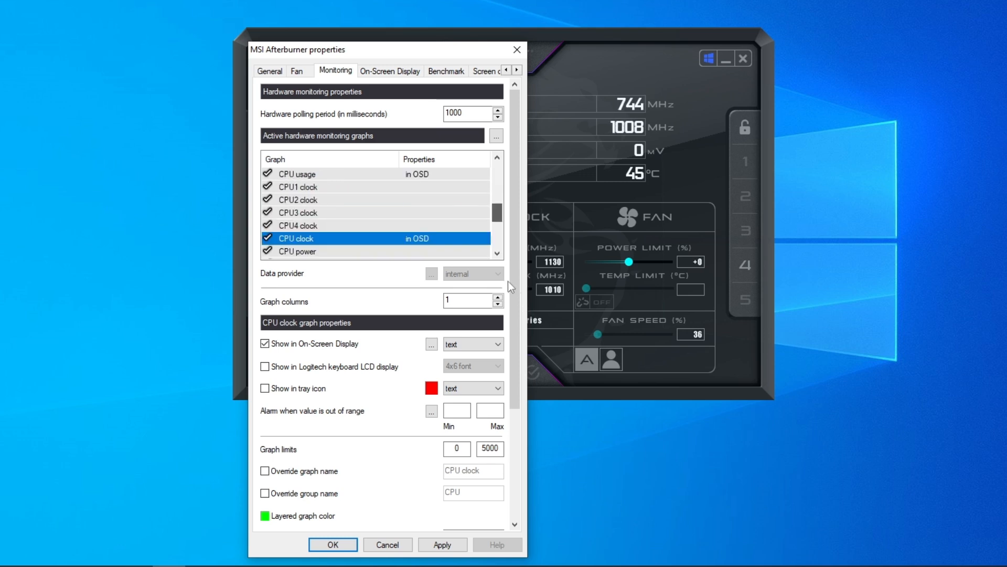
pyautogui.moveTo(508, 281); pyautogui.dragTo(502, 265)
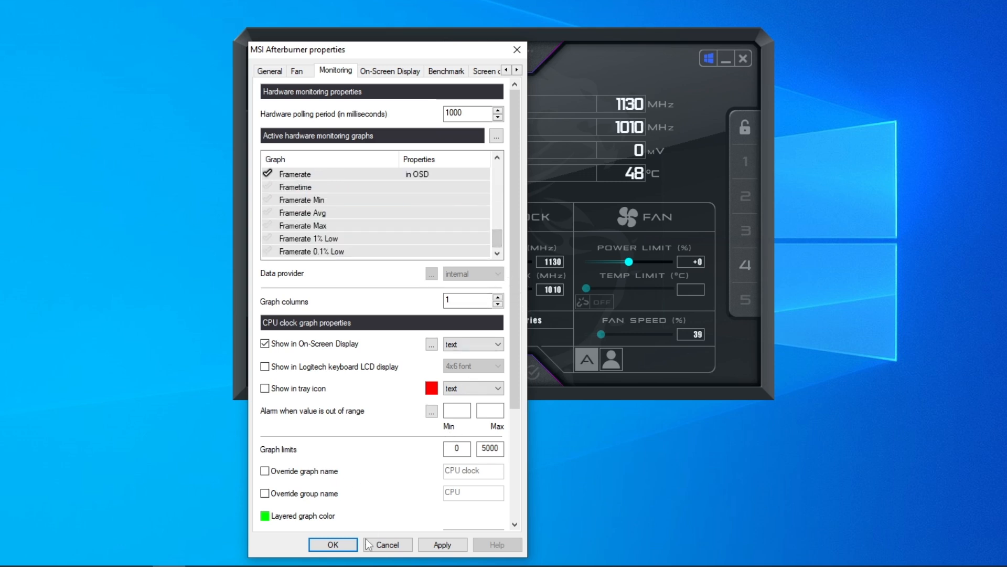
pyautogui.click(343, 544)
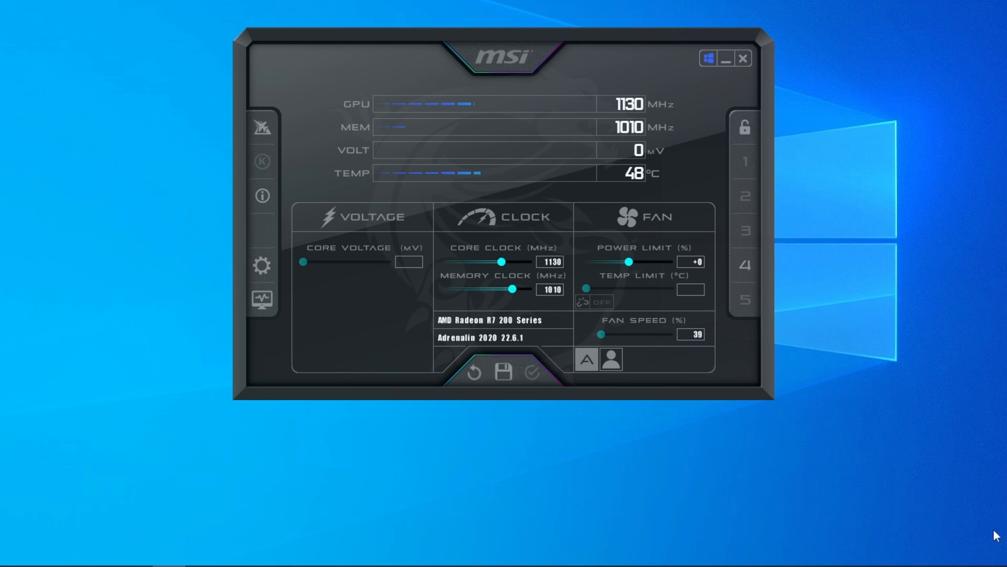
# - Bring up the hardware monitor window to view its graphs, then hide it again
pyautogui.click(272, 299)
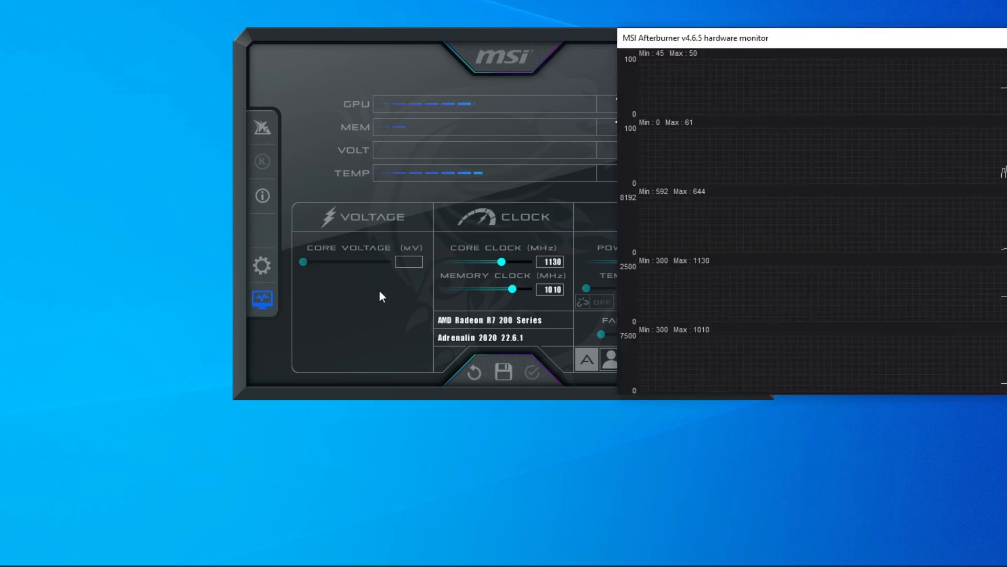
pyautogui.click(263, 301)
pyautogui.click(269, 297)
pyautogui.click(268, 296)
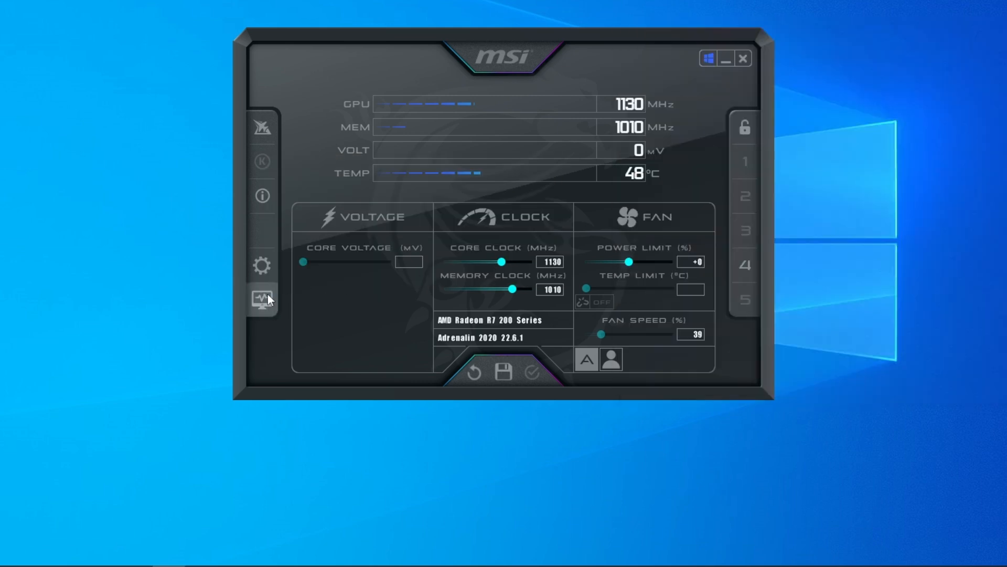
# - Search Windows for Riva, launch RivaTuner Statistics Server and bring up its settings window
pyautogui.click(7, 560)
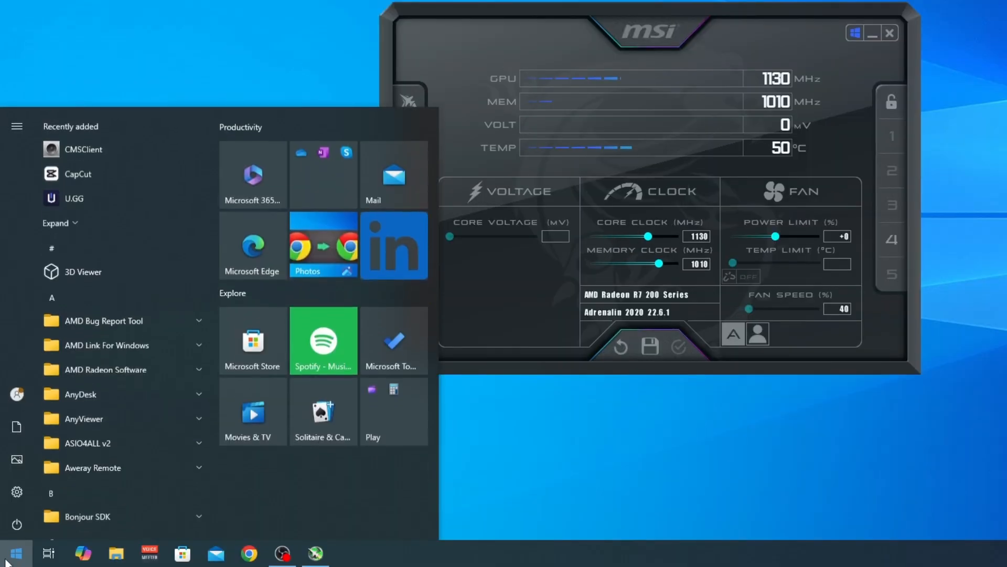
pyautogui.write('Riva')
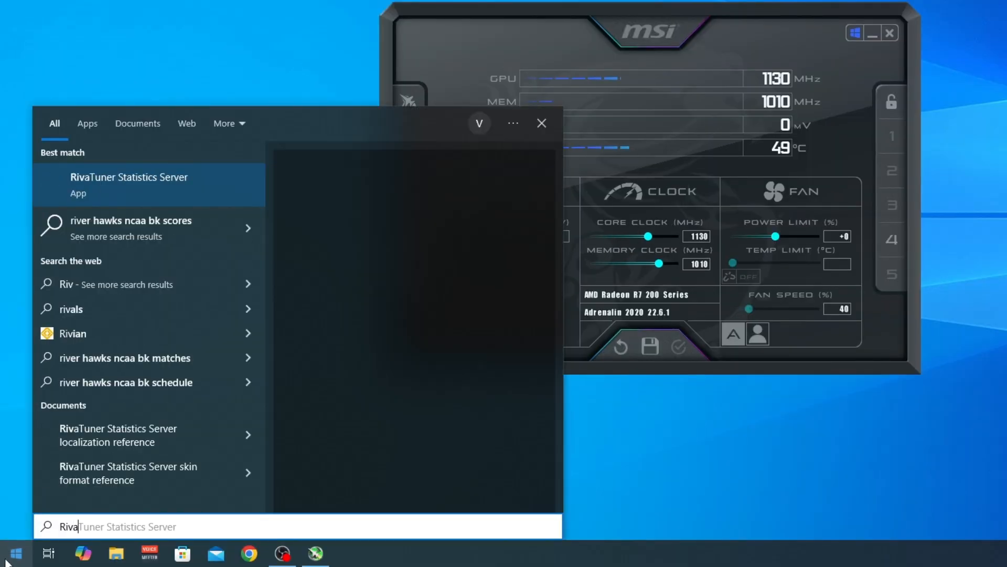
pyautogui.click(237, 178)
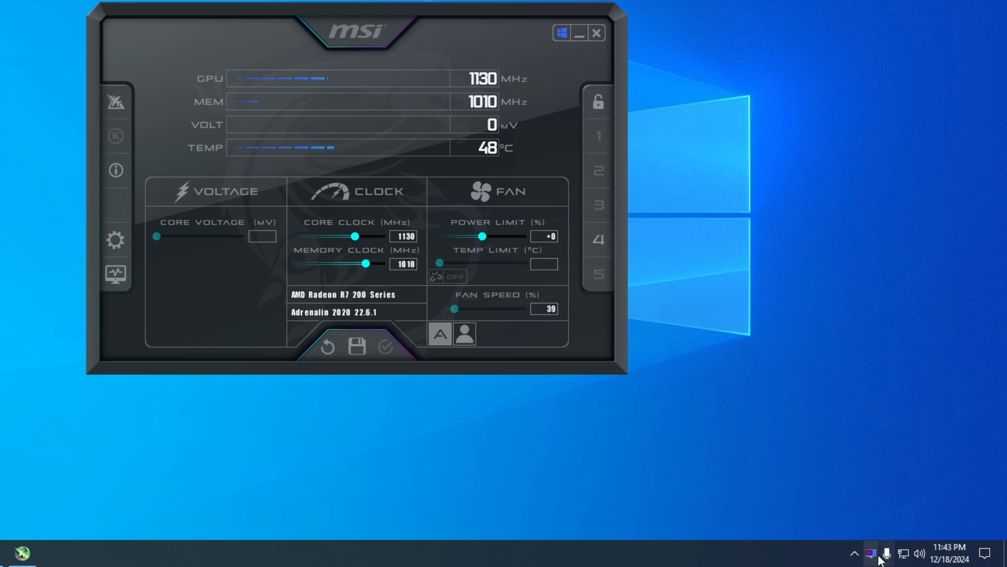
pyautogui.click(871, 553)
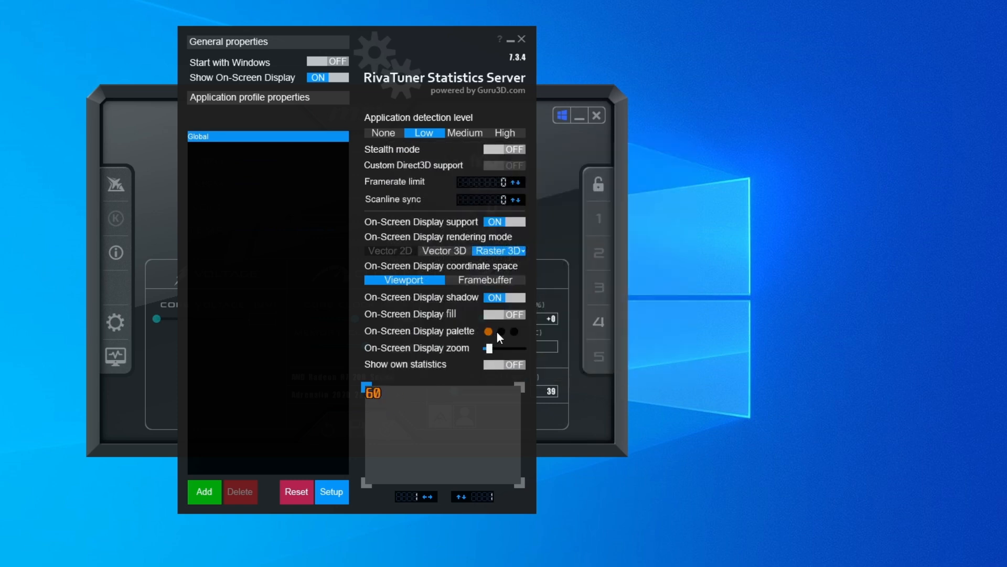
# - Increase the On-Screen Display zoom slightly and minimize the RivaTuner Statistics Server window
pyautogui.moveTo(488, 348)
pyautogui.mouseDown()
pyautogui.moveTo(519, 351)
pyautogui.moveTo(498, 355)
pyautogui.mouseUp()
pyautogui.click(514, 40)
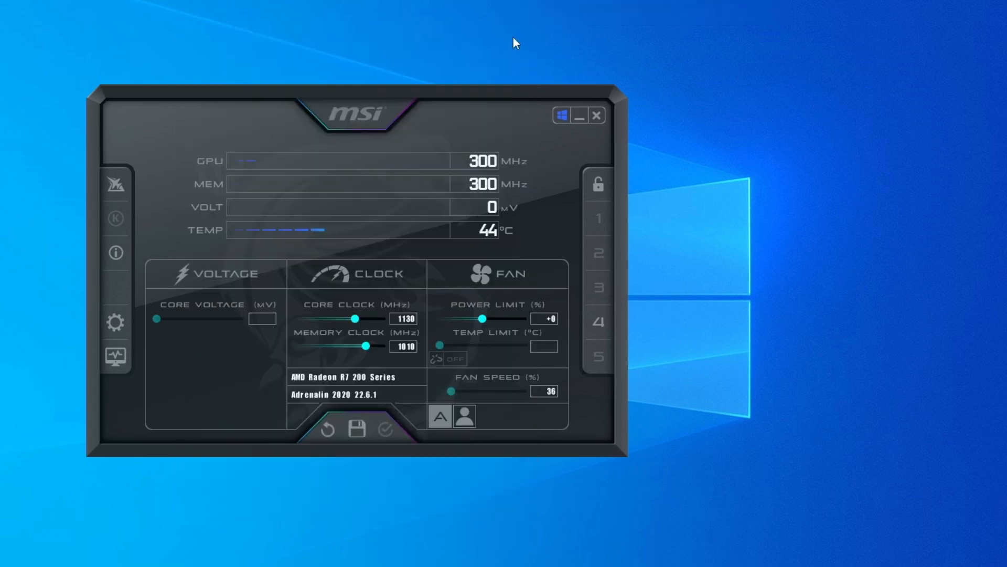